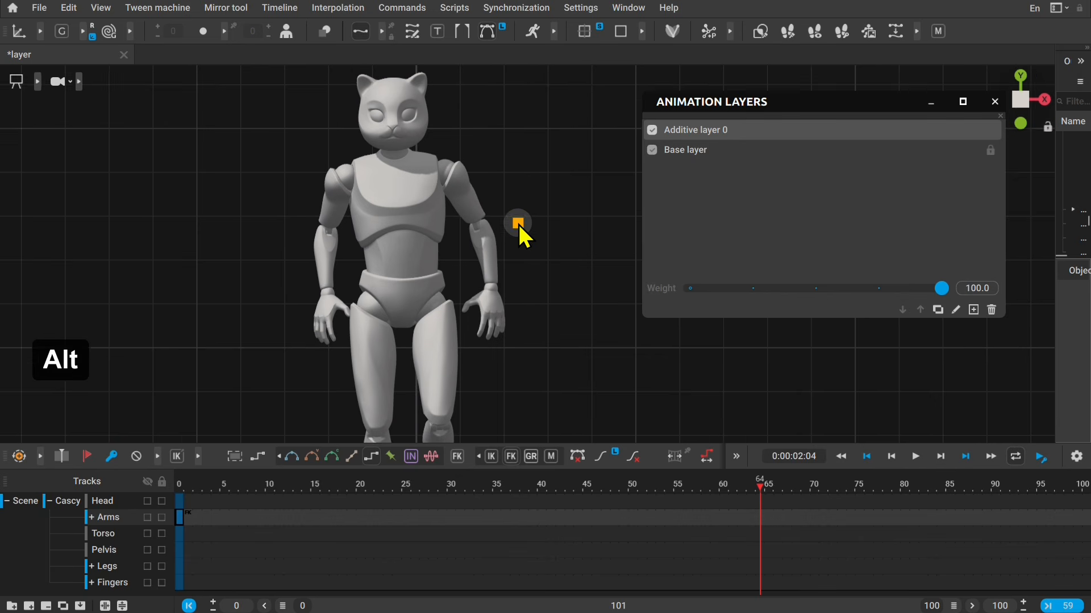
- Add a keyframe on the Arms track at frame 20 of Additive layer 0 and set it to IK
key(s)
click(364, 519)
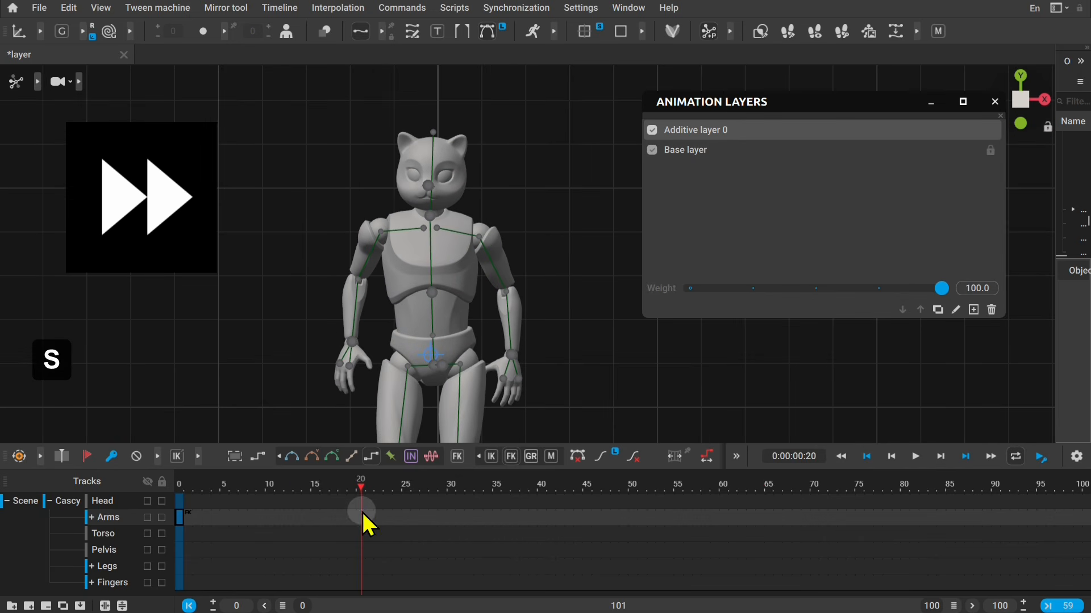
key(f)
click(342, 521)
click(489, 461)
click(387, 518)
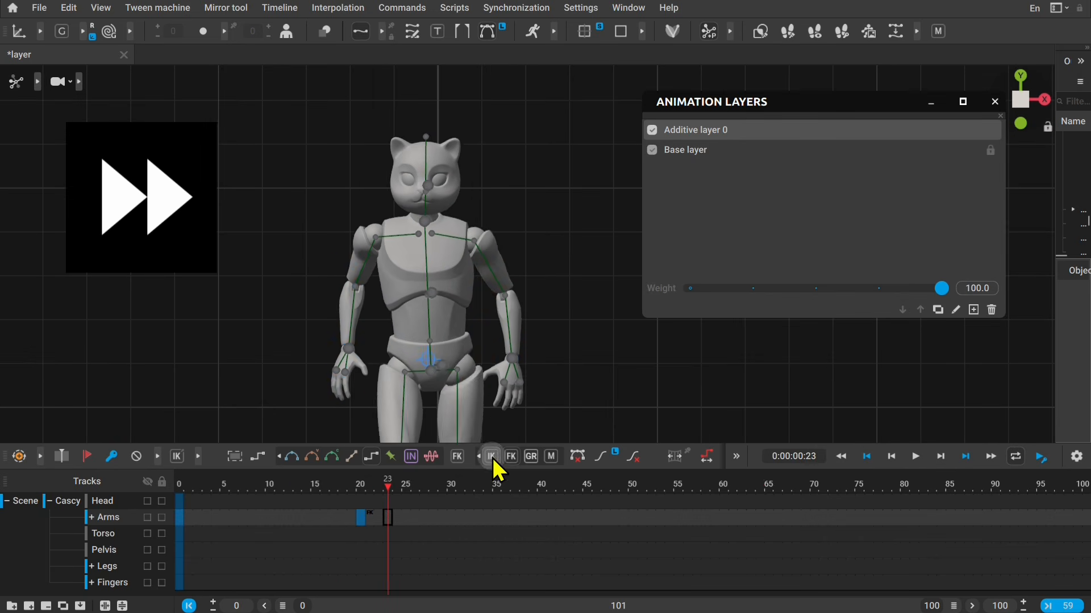
click(492, 460)
click(361, 518)
- Raise the character's left hand beside the head at frame 20
click(38, 82)
click(90, 82)
drag(514, 370, 519, 136)
click(513, 160)
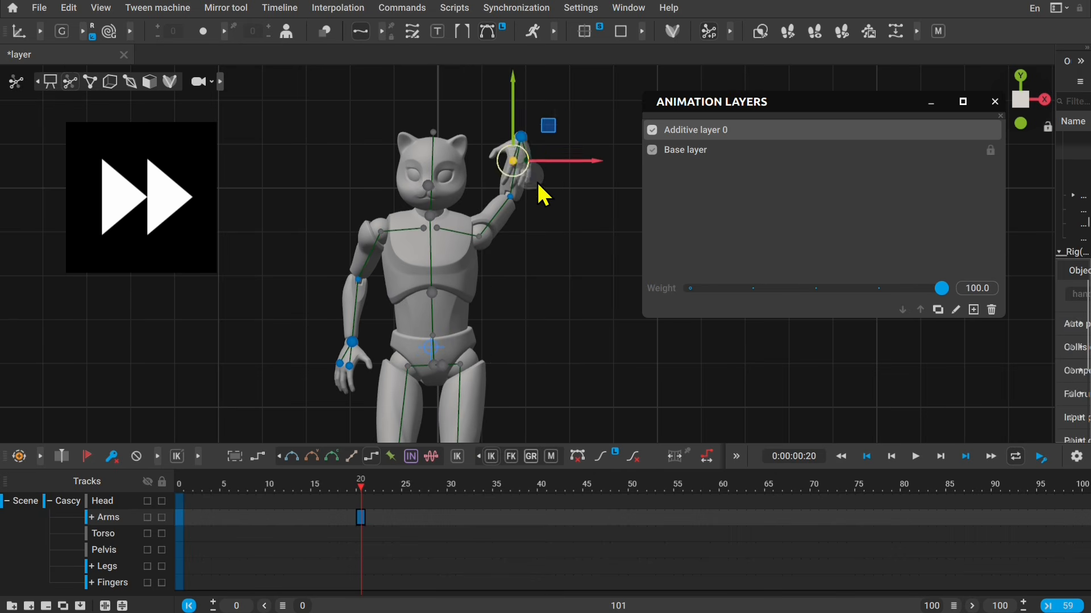
- Set Bezier interpolation on the Arms track between frames 0 and 20 and return to frame 0
key(shift+z)
click(324, 517)
click(291, 457)
click(179, 484)
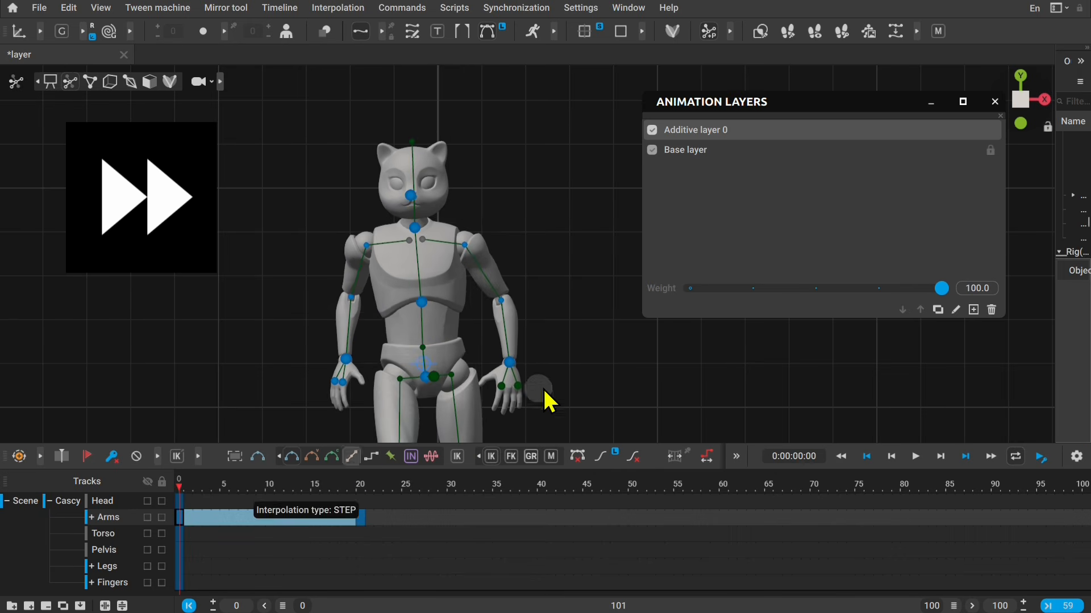
- Play the walk with the raised arm in view mode to check the additive layer's effect
scroll(554, 369, down, 4)
key(s)
alt+middle_drag(567, 353, 546, 310)
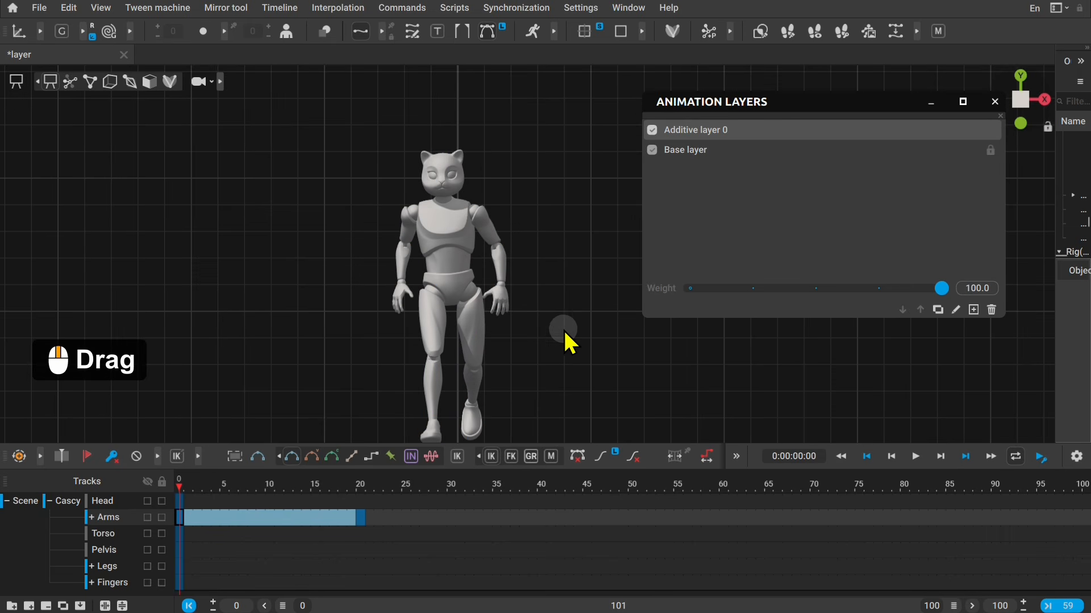
key(space)
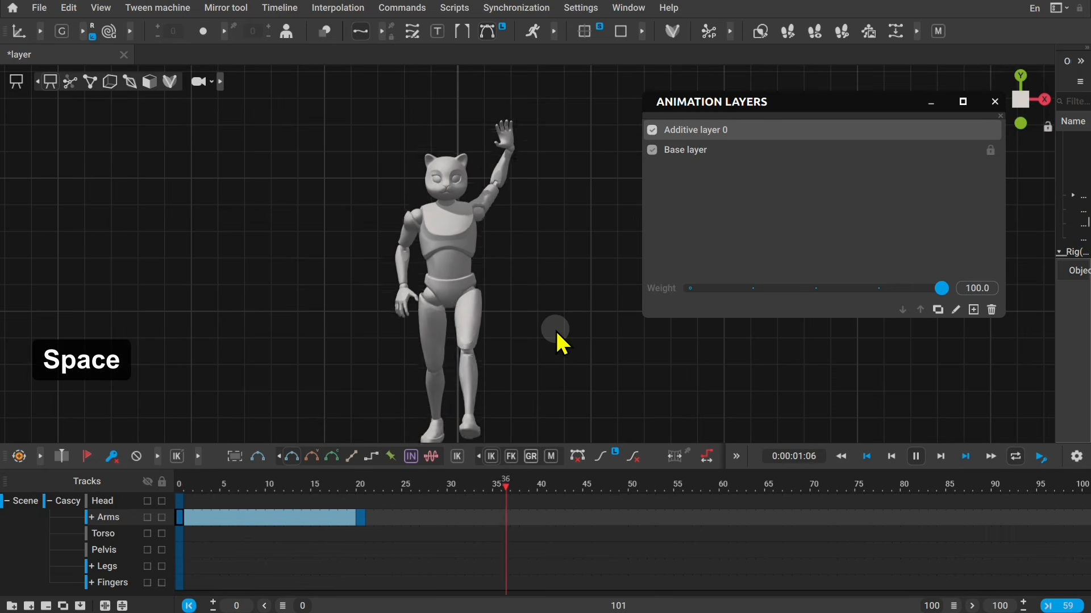
key(space)
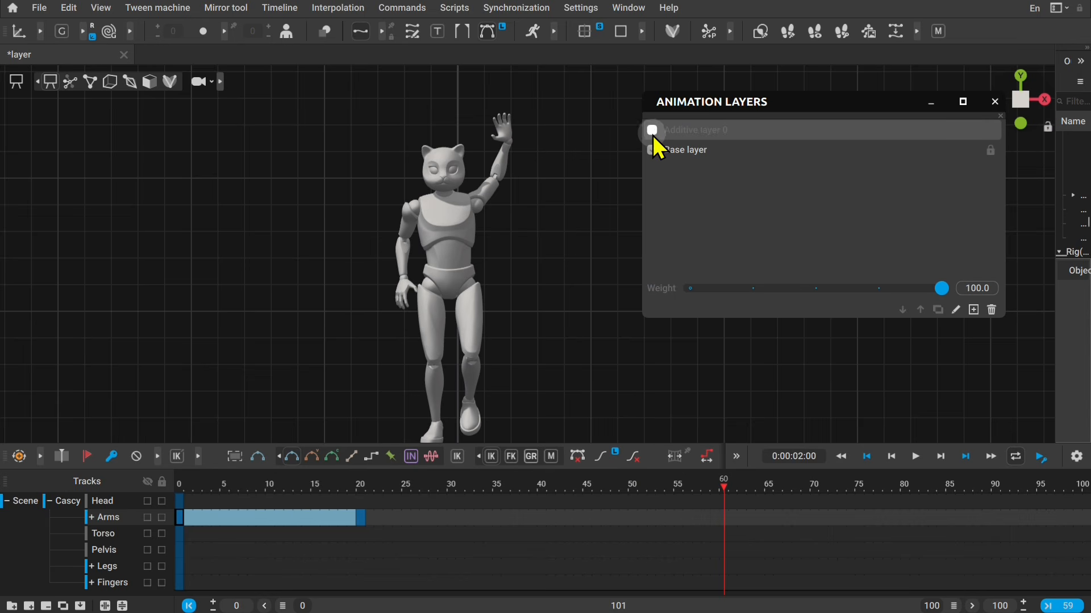
- Disable Additive layer 0 and play the walk from frame 0 to compare it with the base layer alone
click(652, 132)
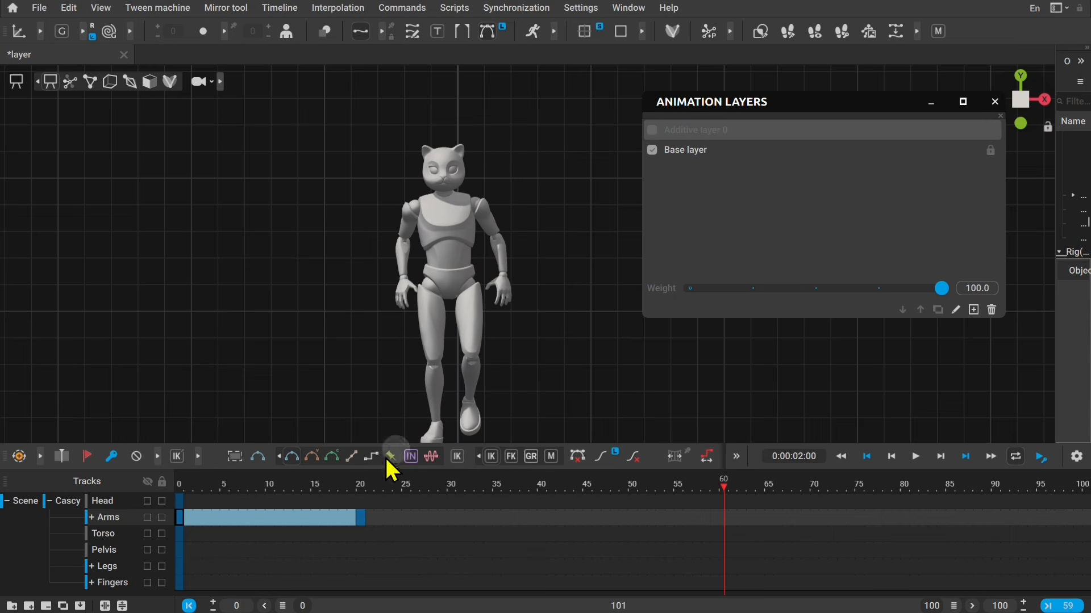
click(183, 499)
key(space)
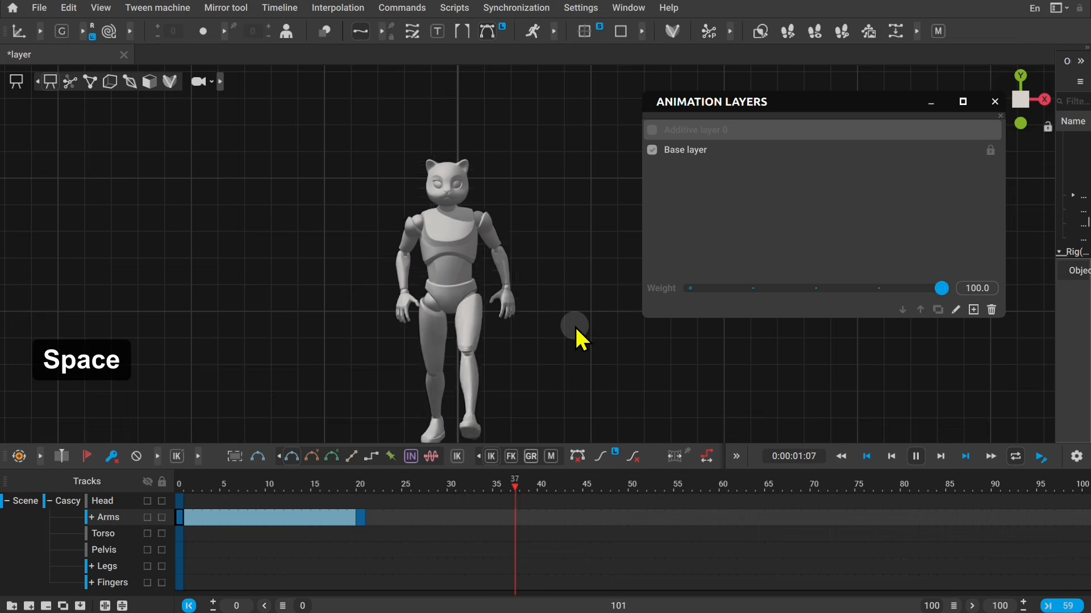
key(space)
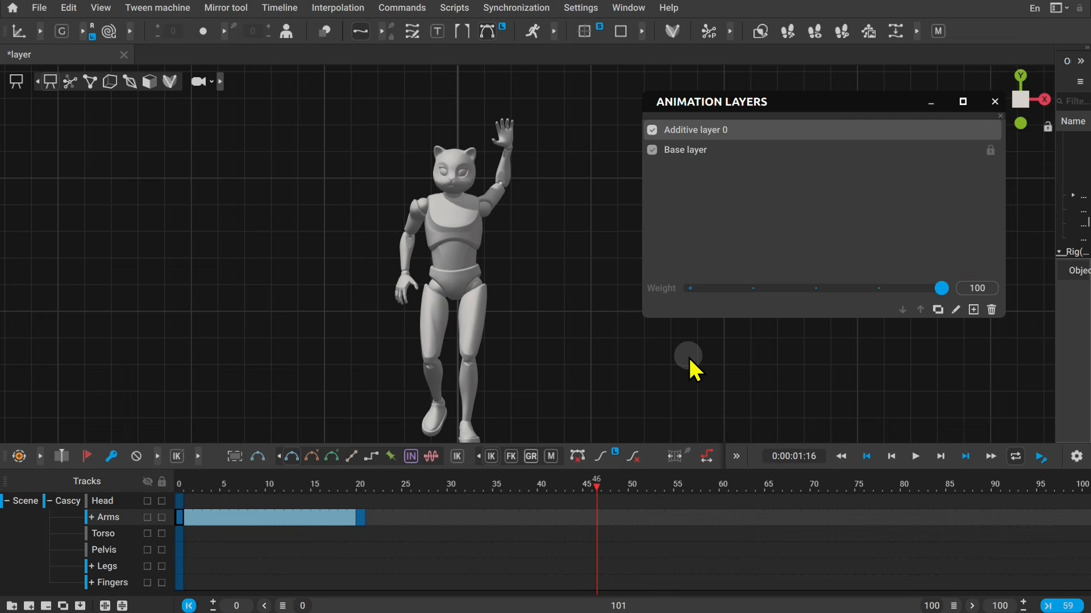
- Reduce the weight of Additive layer 0 to 67.3 and play the animation from frame 0
drag(942, 288, 861, 290)
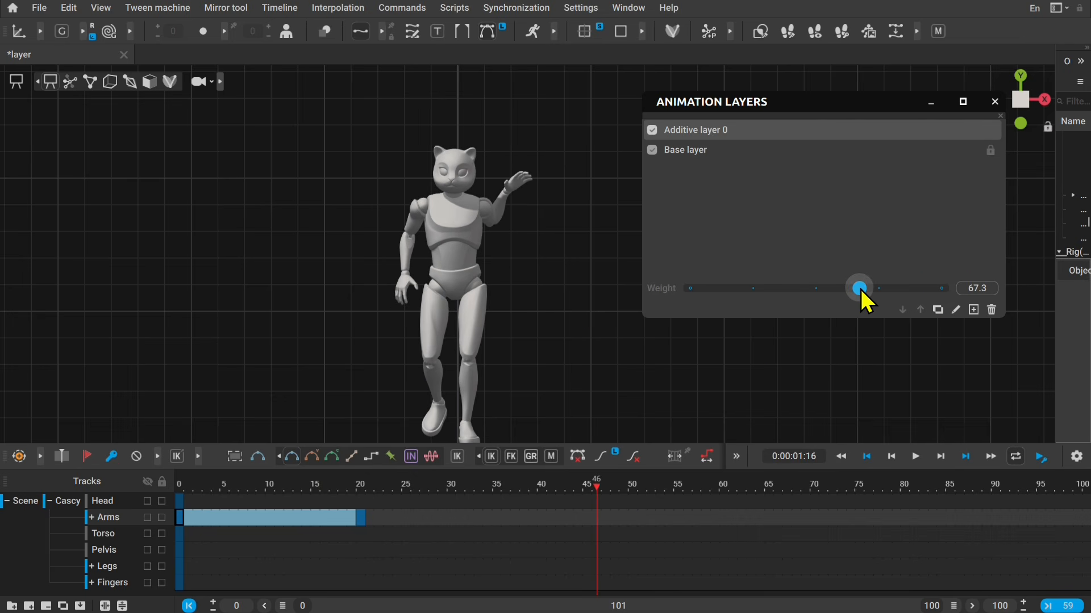
click(181, 486)
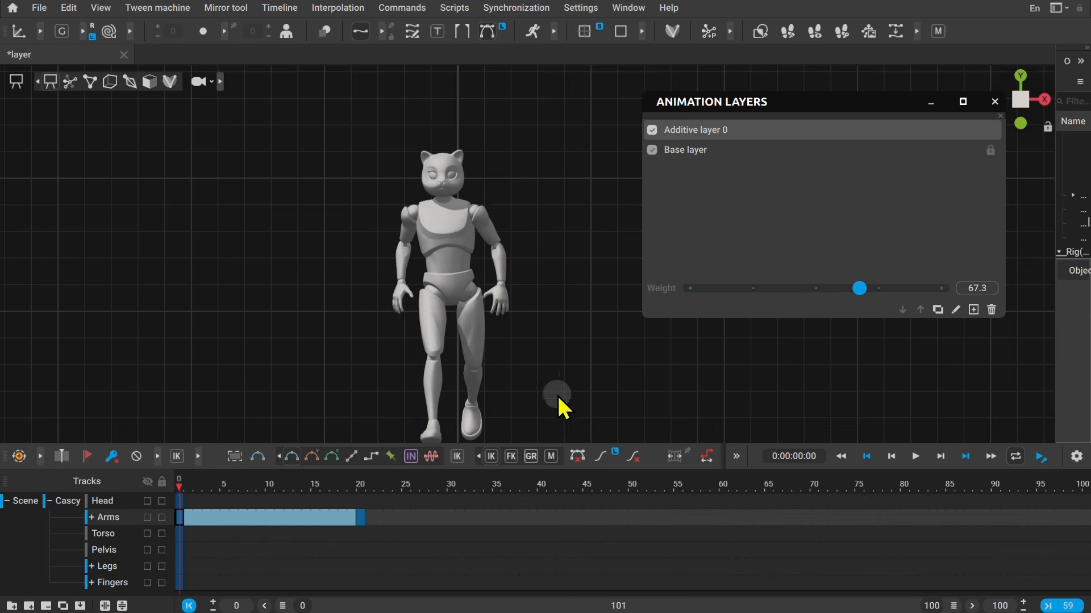
key(space)
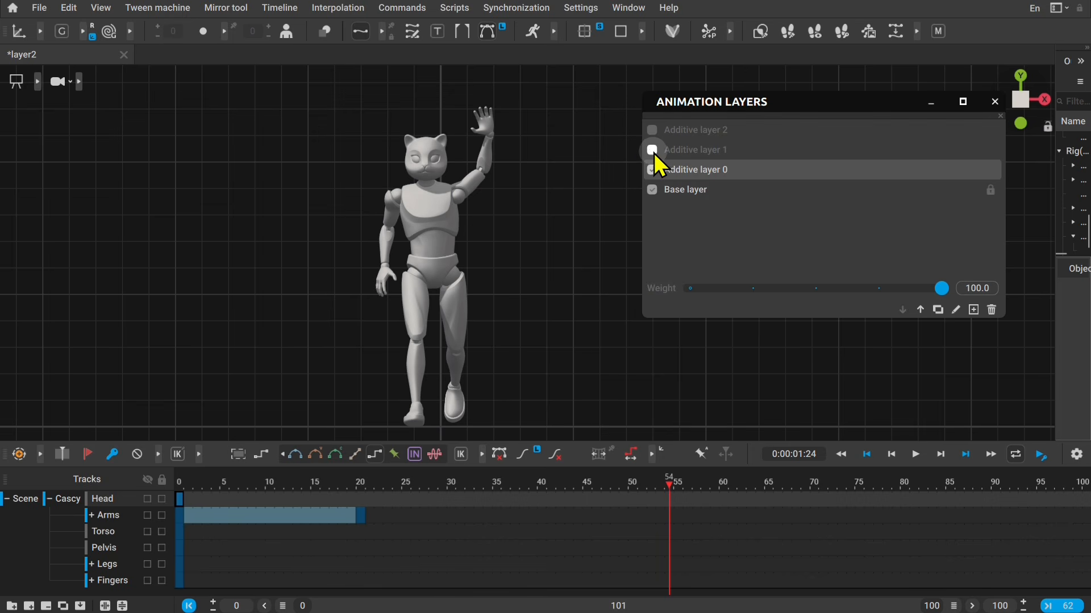
- Enable Additive layer 1 and Additive layer 2 in the layer2 scene and play the combined animation
click(652, 150)
click(652, 130)
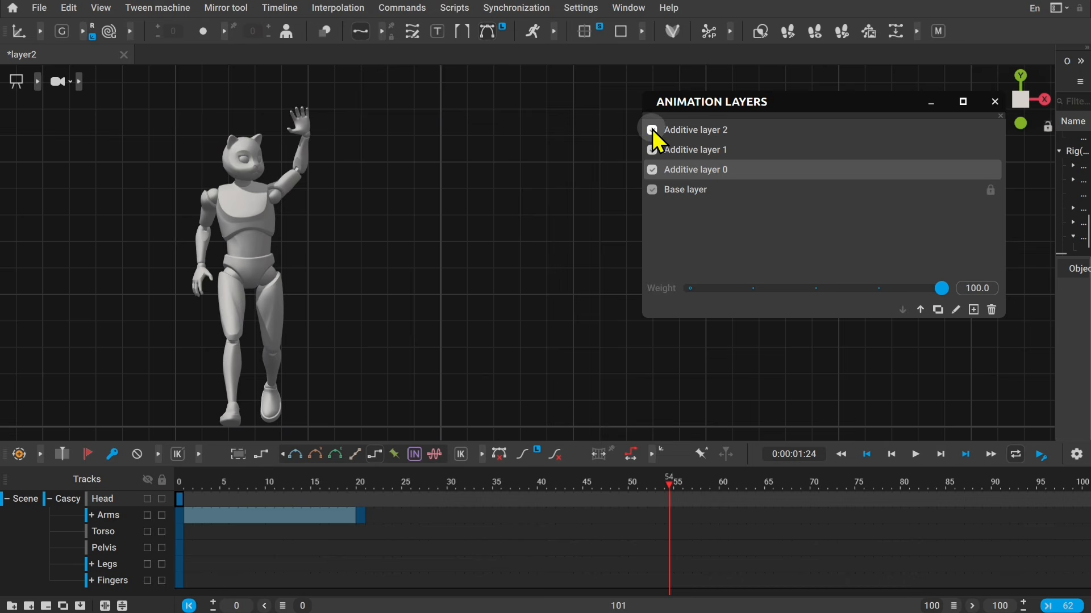
key(z)
key(space)
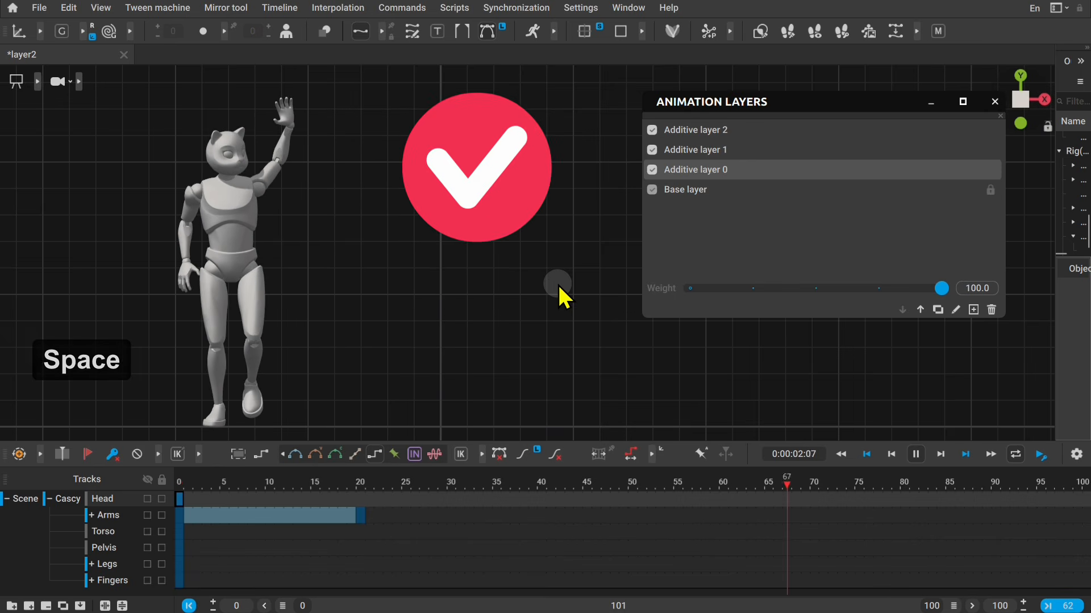
key(space)
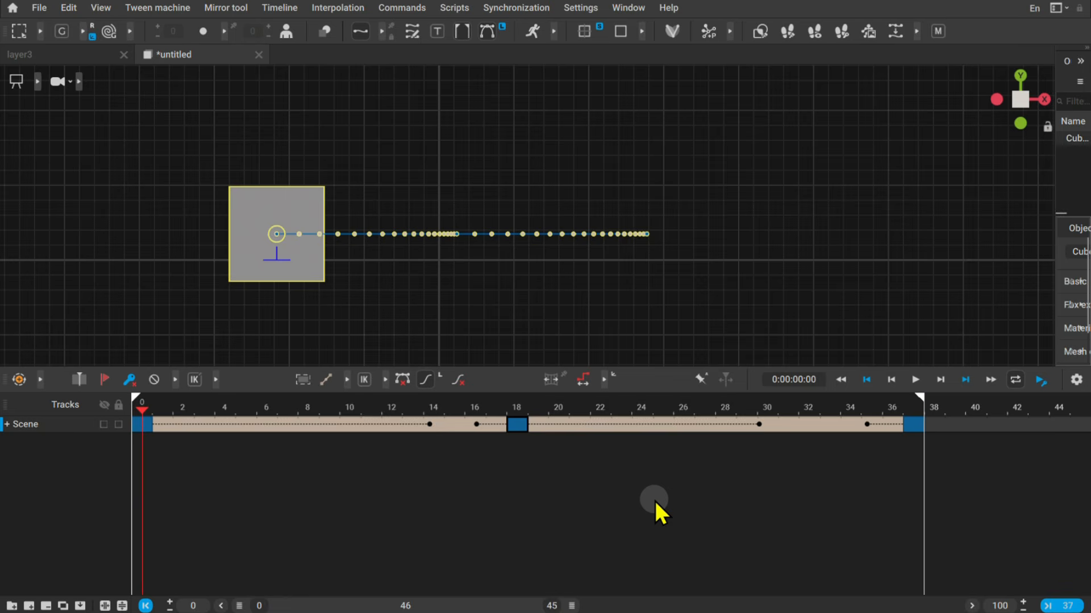
- Play the cube's animation to examine its motion spacing and return to the first frame
key(space)
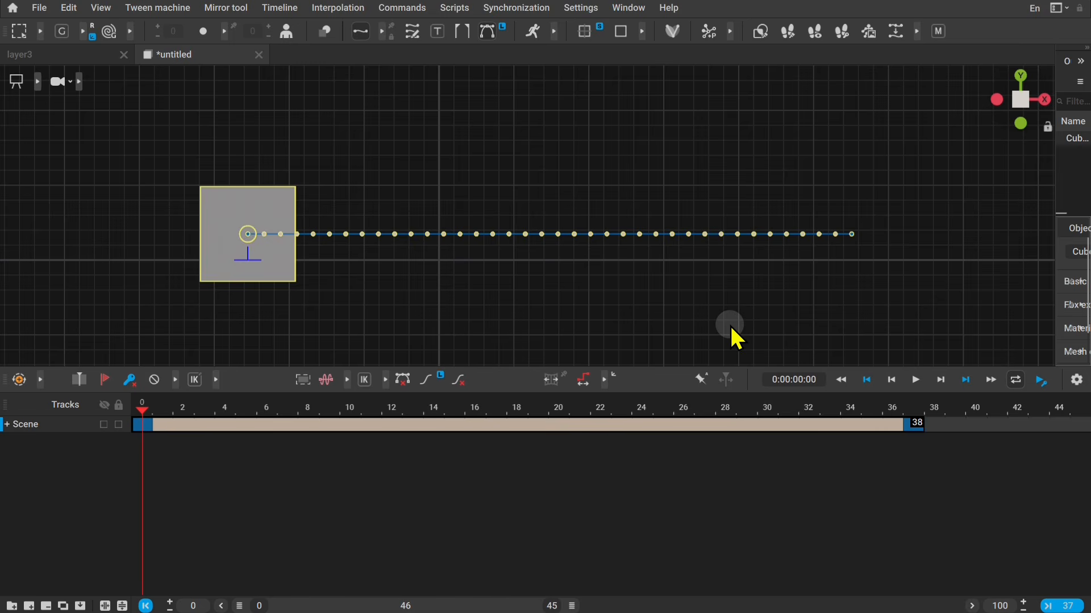
key(space)
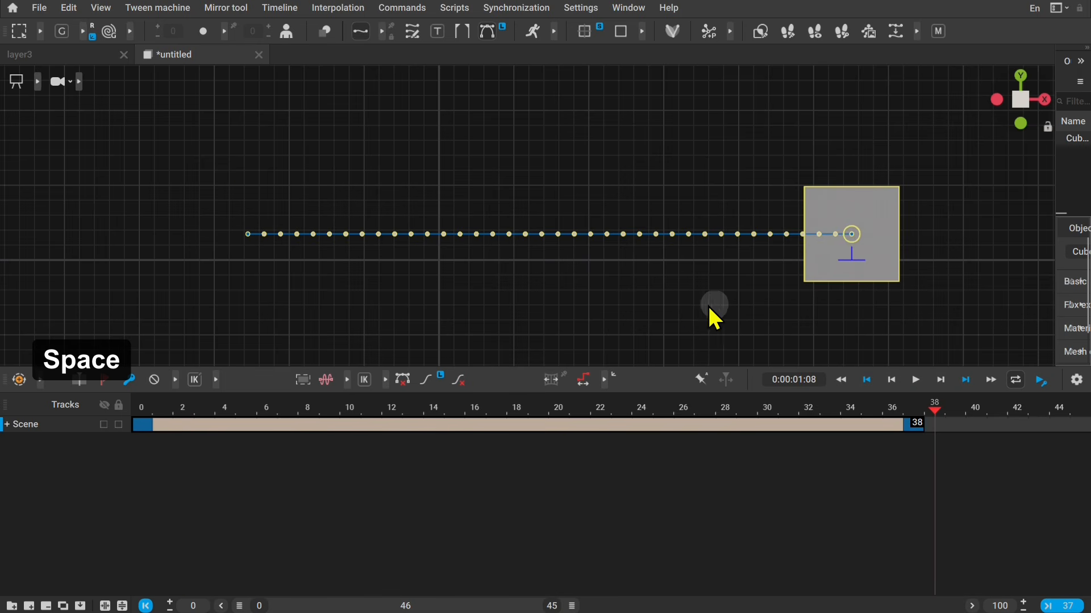
key(z)
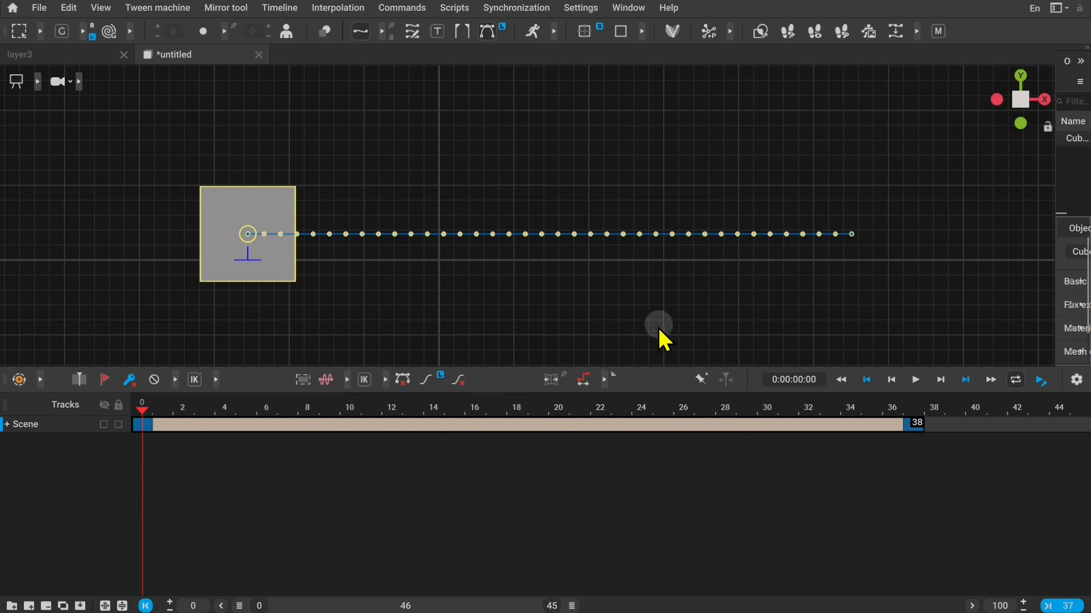
- Show the easing weights on the cube's interval and move its handles to about frames 32 and 34
click(432, 387)
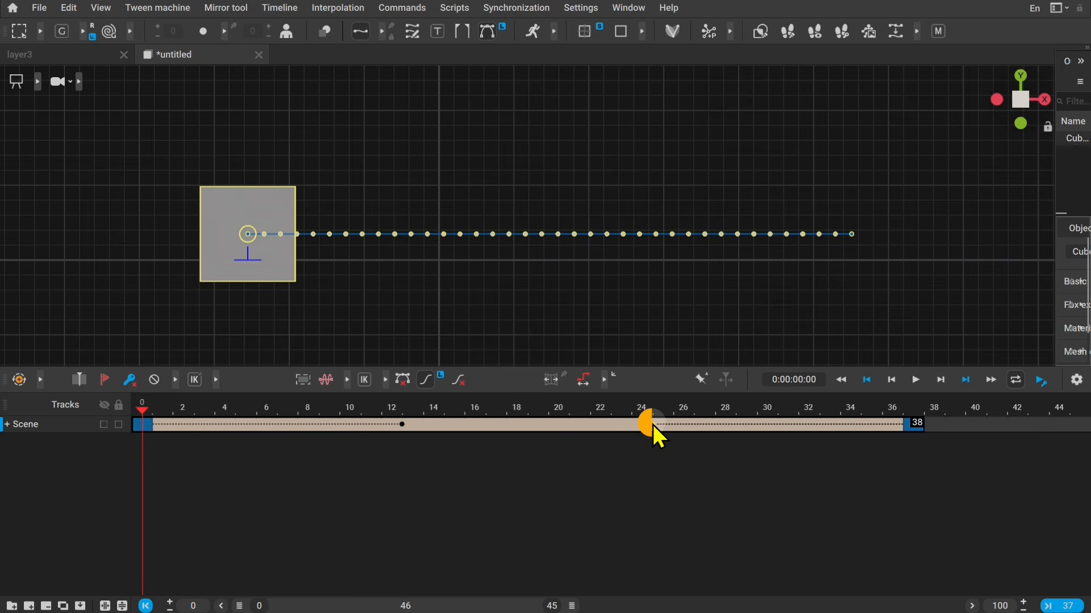
drag(653, 429, 834, 438)
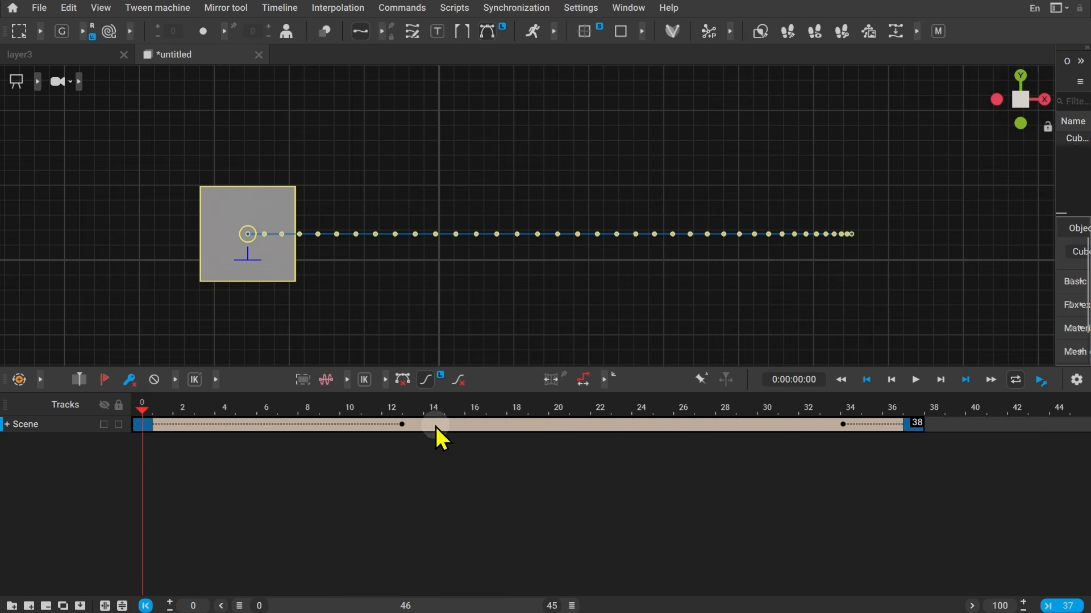
drag(665, 427, 788, 427)
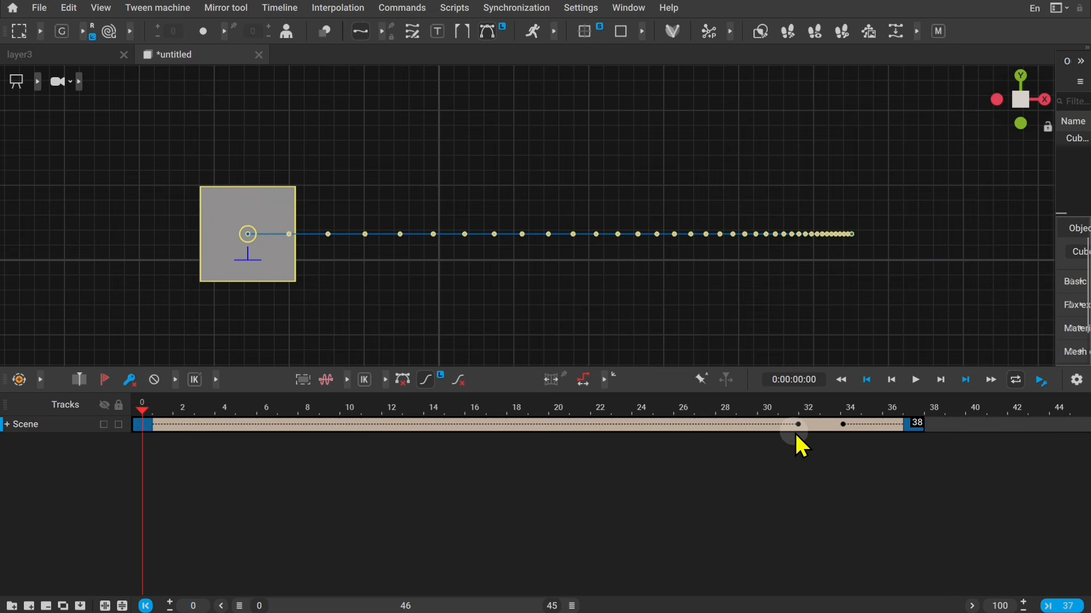
- Play the cube's eased motion twice from the first frame to check the slowdown at its end
key(space)
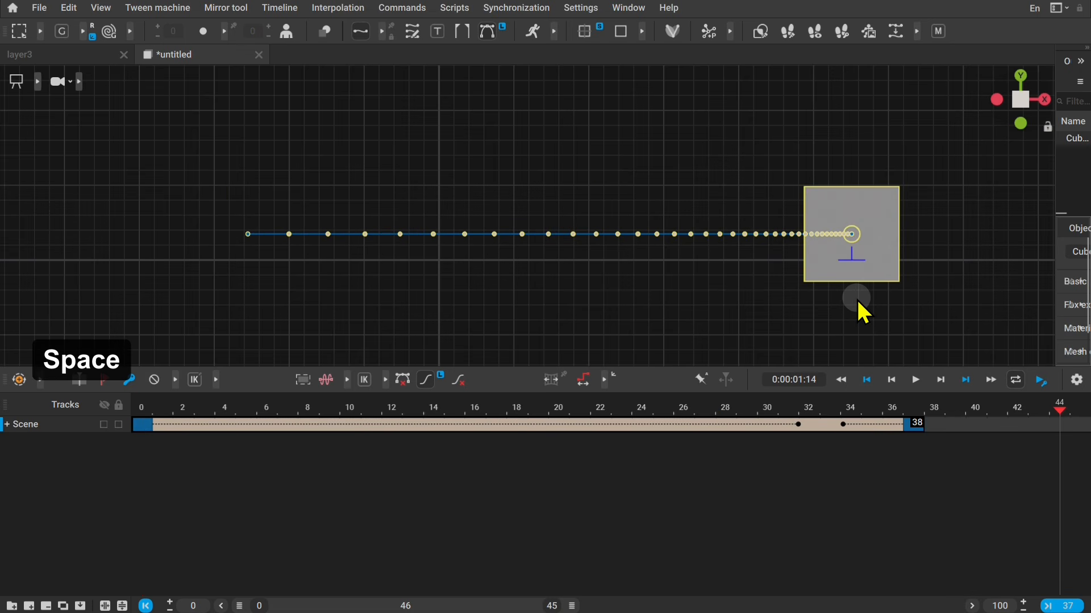
key(z)
key(space)
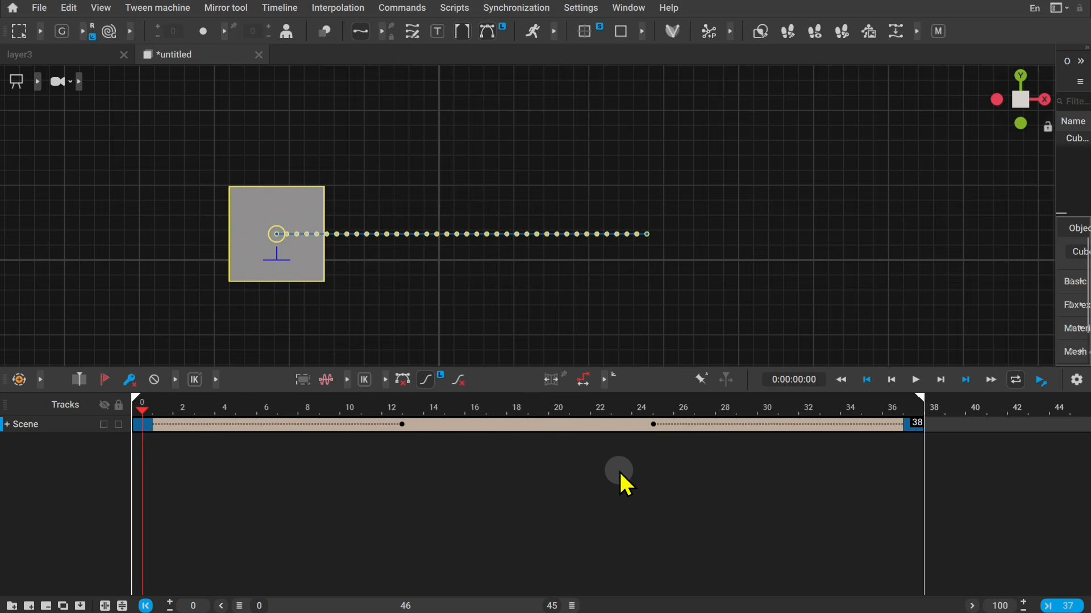
- Add a keyframe at frame 18 of the cube's track and move the first interval's easing handle to about frame 9
click(523, 425)
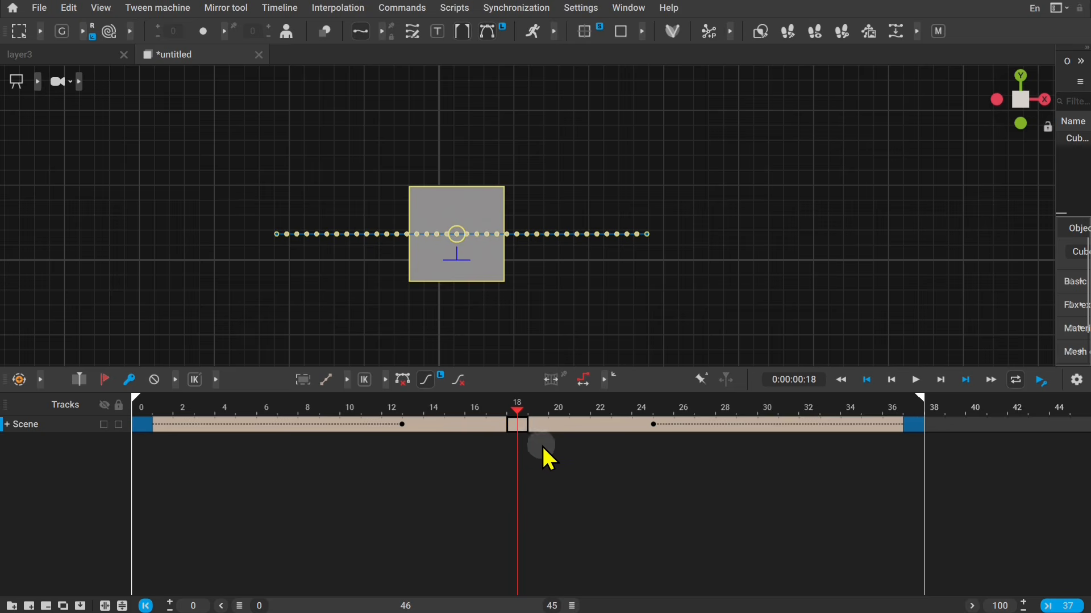
key(f)
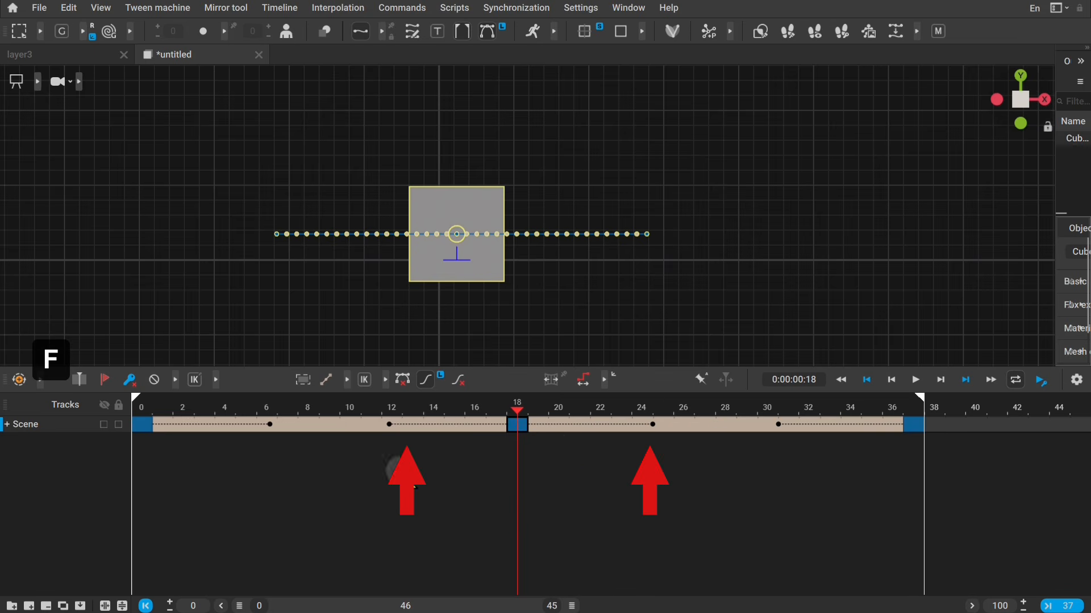
drag(392, 425, 348, 428)
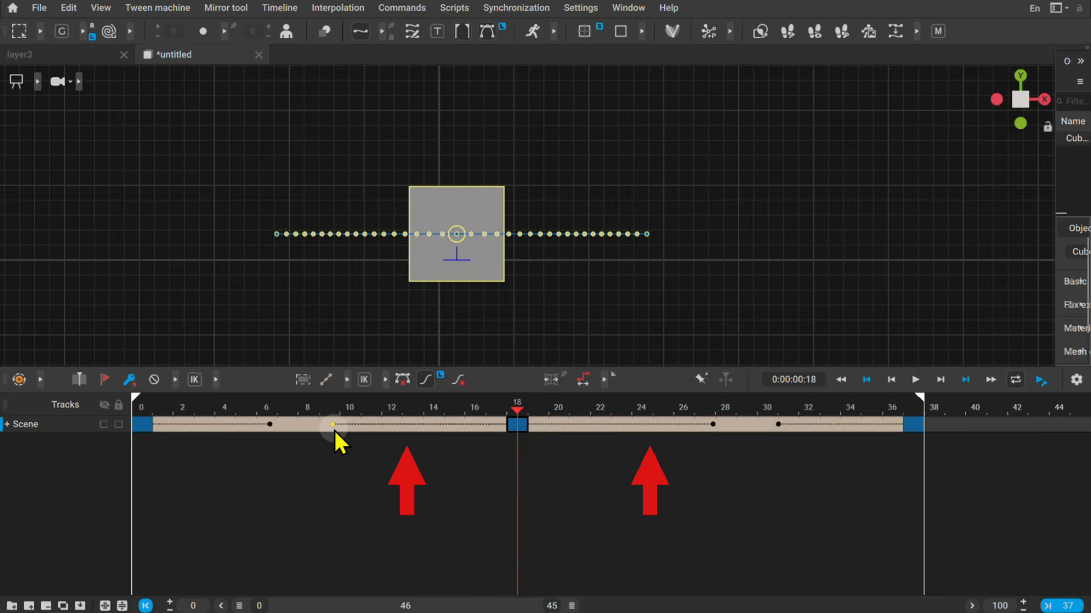
click(548, 476)
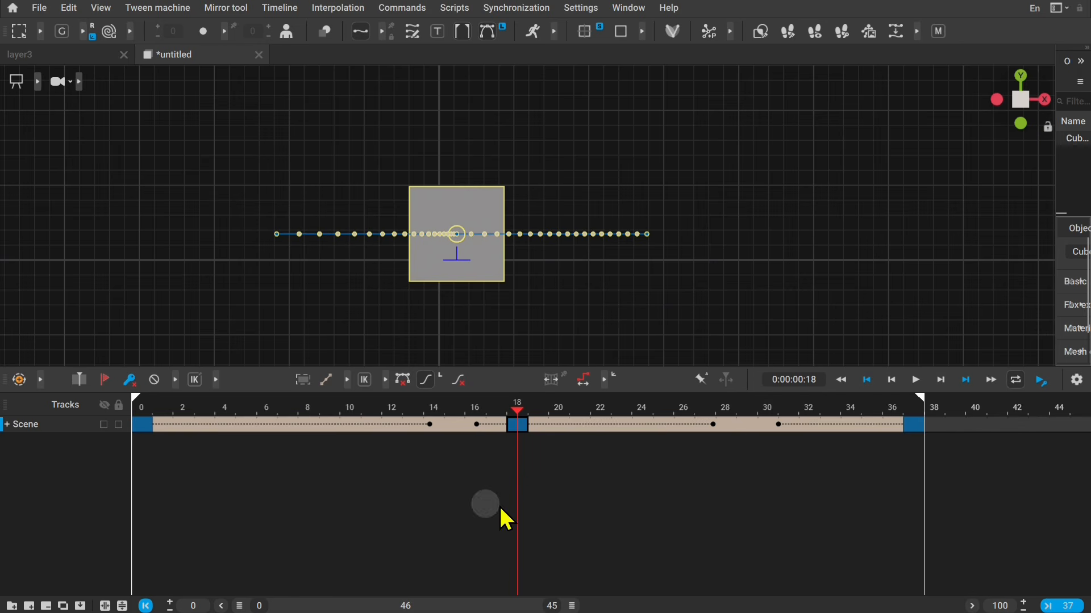
- Preview the two-interval cube animation and reset its easing weights to default
key(space)
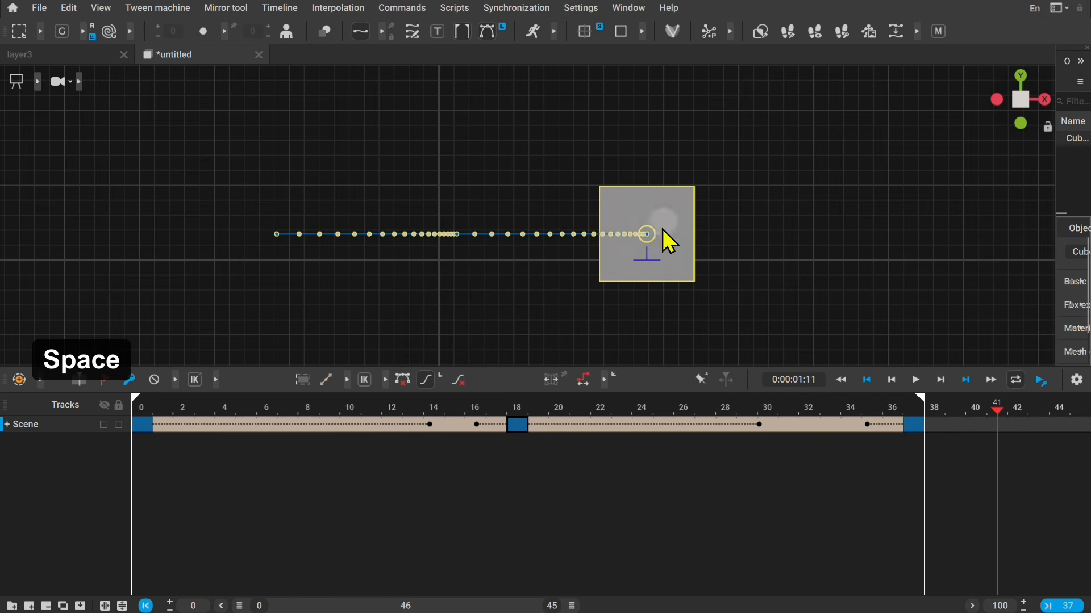
click(466, 386)
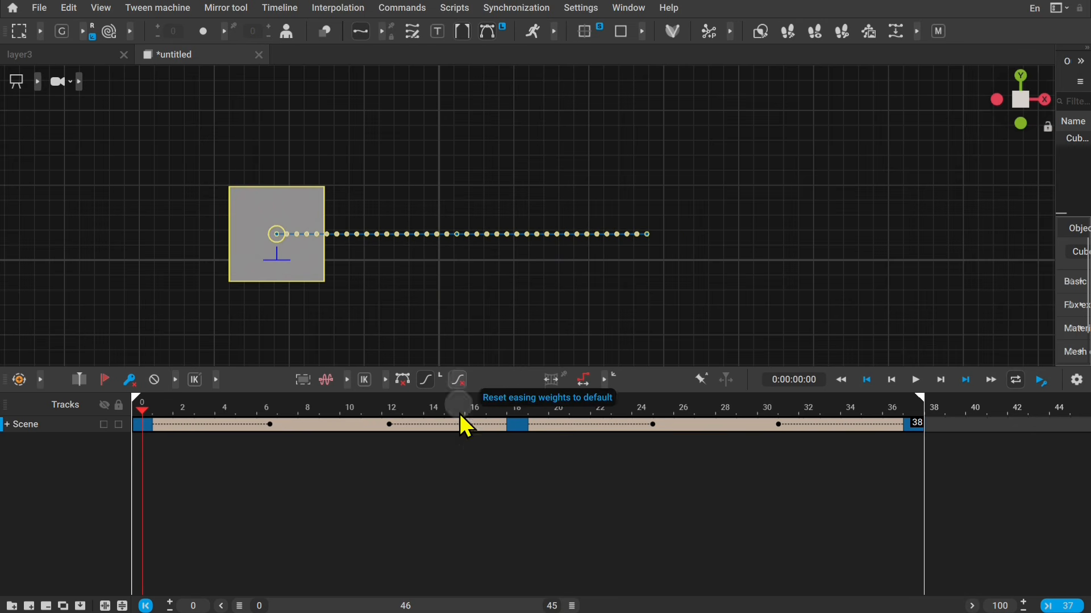
key(space)
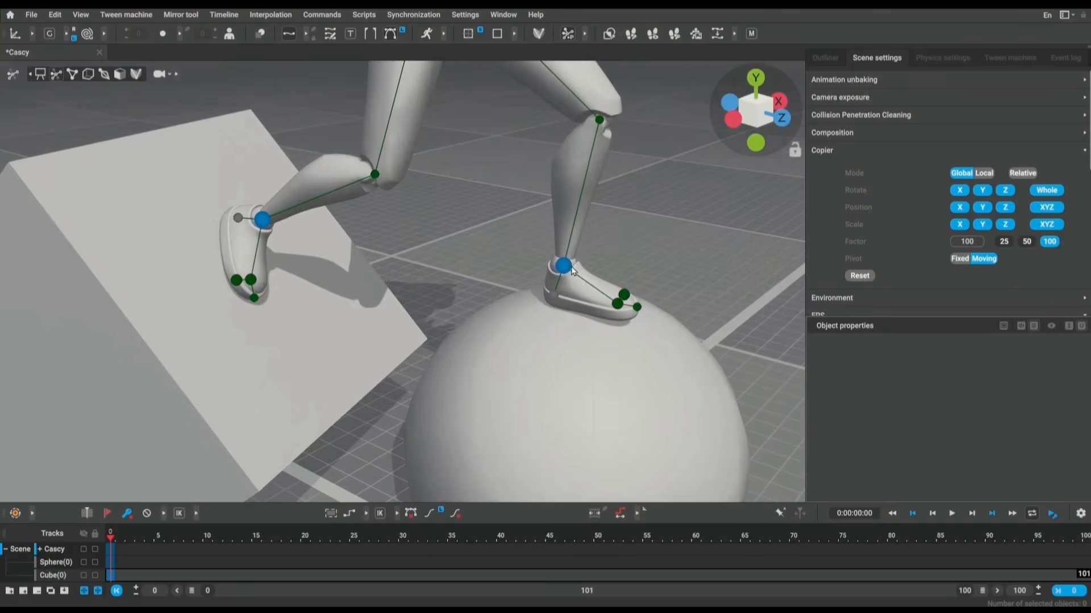
- Move the ankle point of the character's left foot resting on the sphere
click(565, 266)
alt+drag(574, 384, 624, 350)
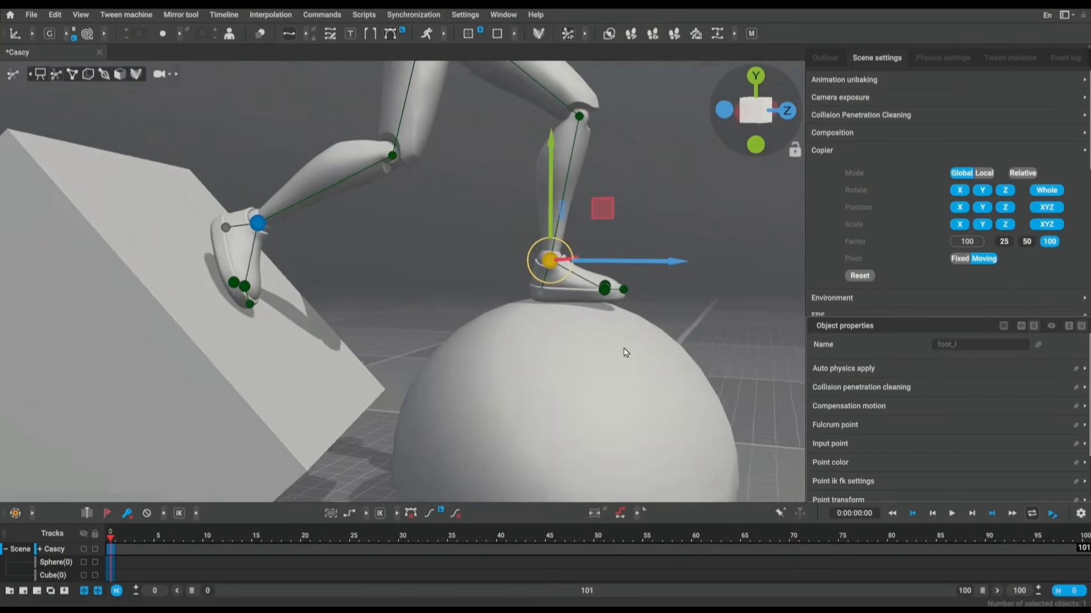
drag(557, 258, 577, 239)
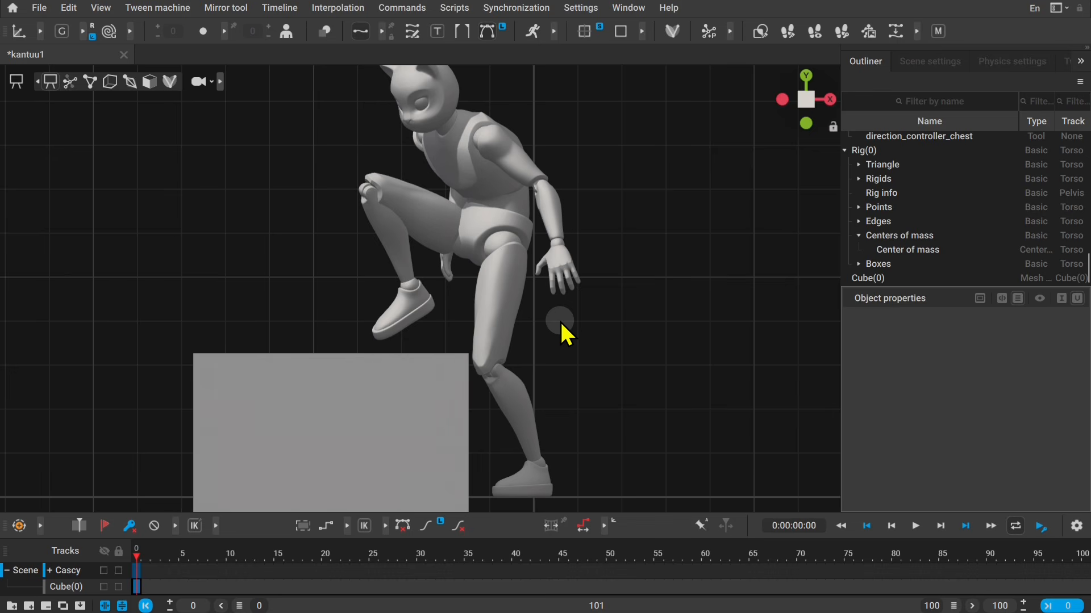
- Select the cube beneath the character's raised foot in Mesh Mode and add a kinematic mesh collision to it
click(150, 83)
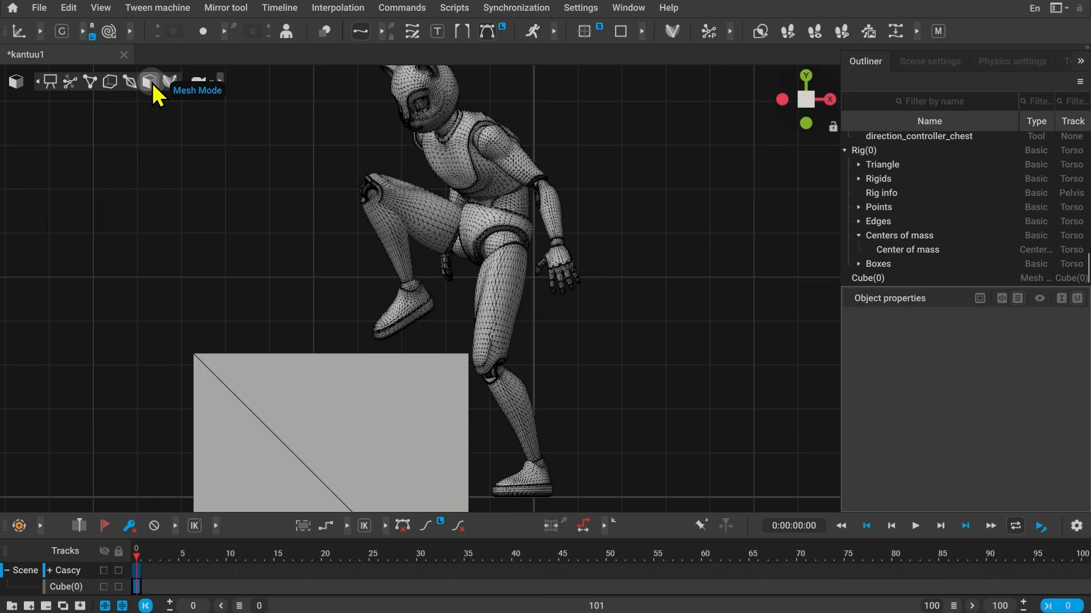
click(352, 407)
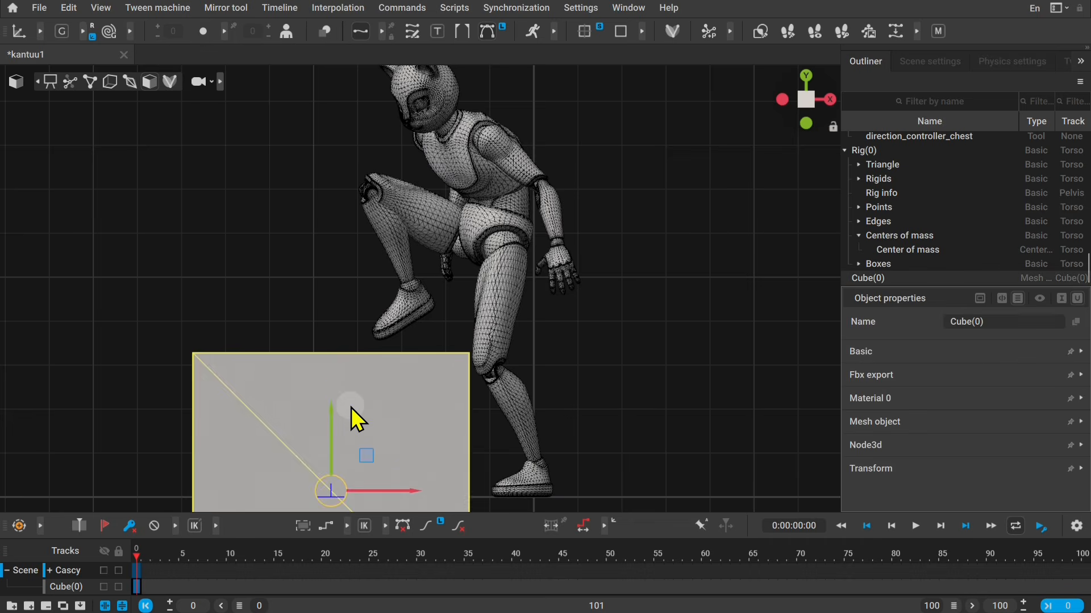
click(441, 14)
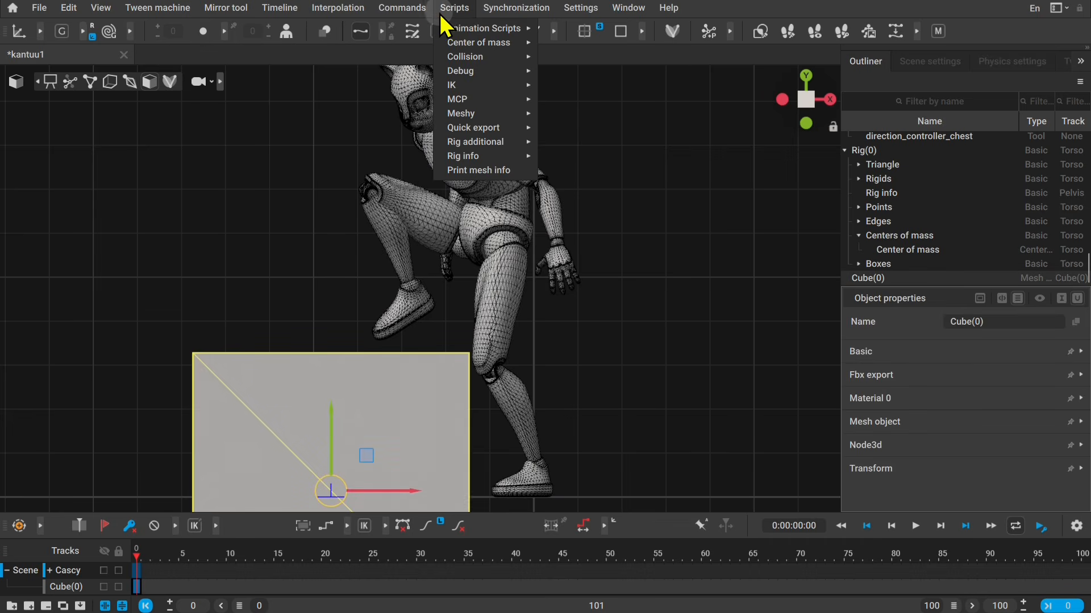
mouse_move(463, 57)
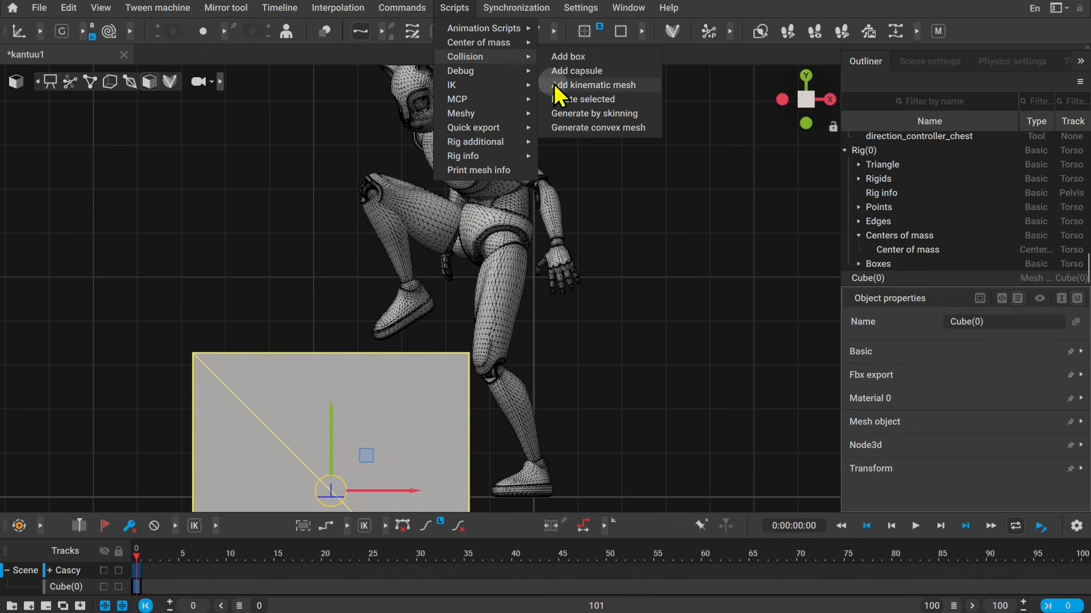
click(645, 86)
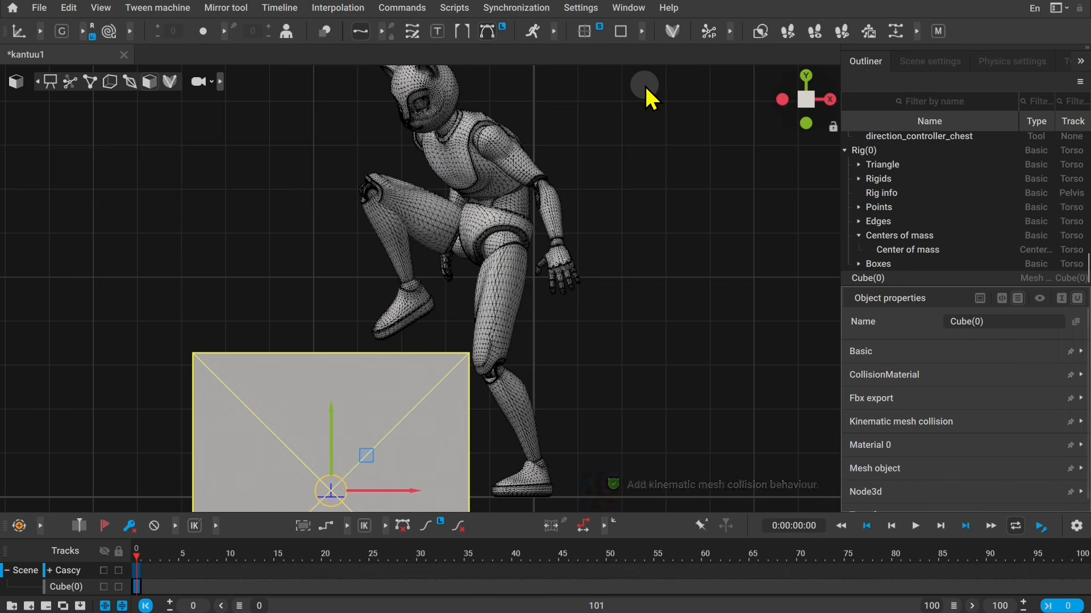
- Switch to Auto Posing Mode and lower the raised foot's ankle point toward the top of the cube
click(70, 82)
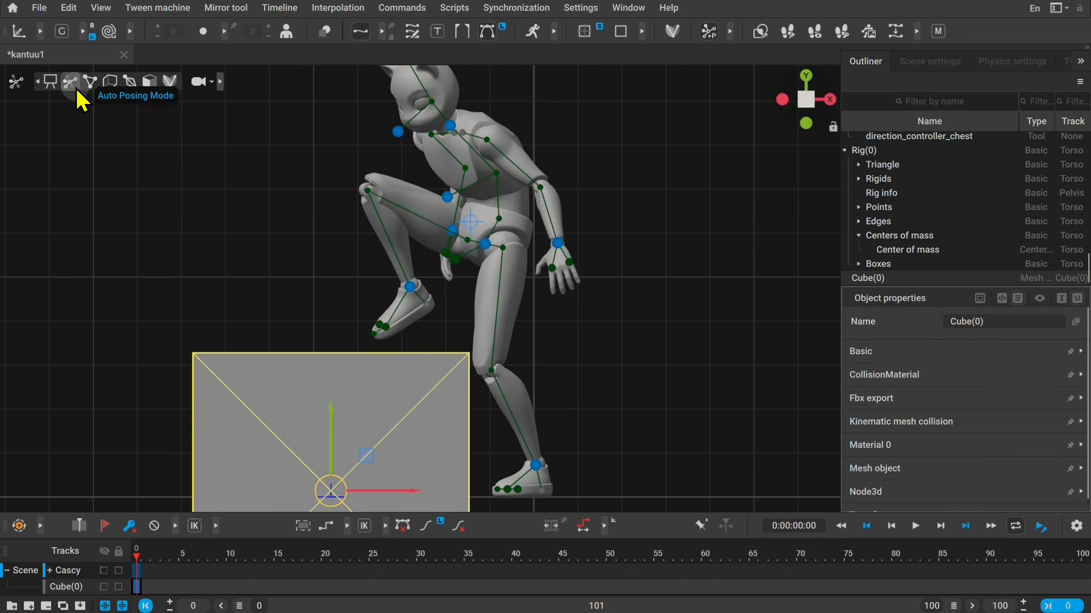
click(412, 289)
drag(413, 293, 431, 365)
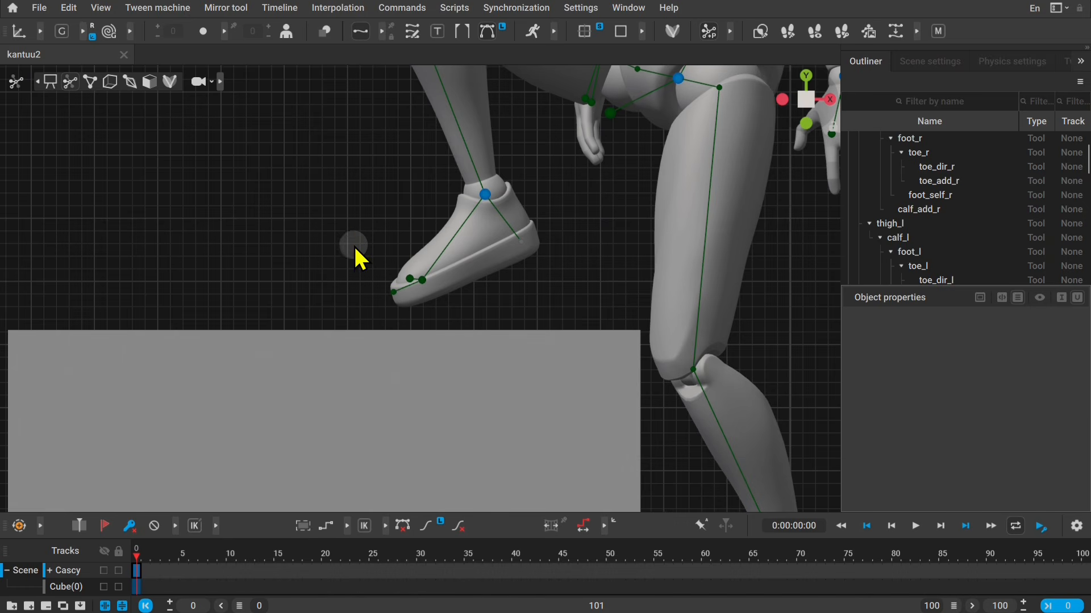
- Activate the toe points of the raised foot and try moving its ankle point slightly above the cube
drag(461, 315, 463, 316)
key(shift+z)
click(476, 312)
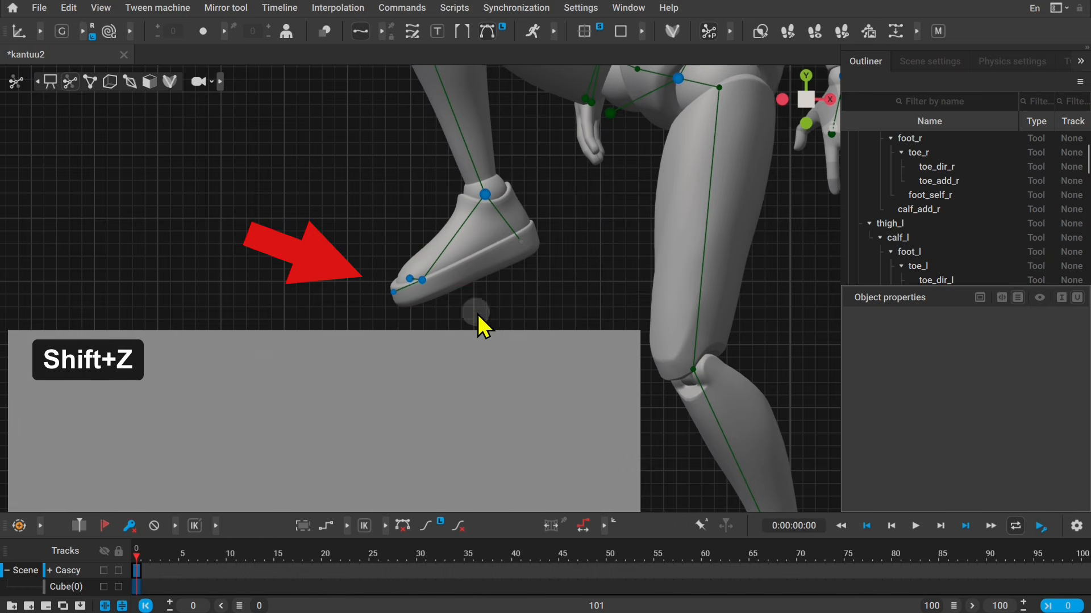
click(482, 195)
mouse_move(484, 197)
mouse_down()
mouse_move(488, 372)
mouse_move(481, 187)
mouse_up()
click(549, 281)
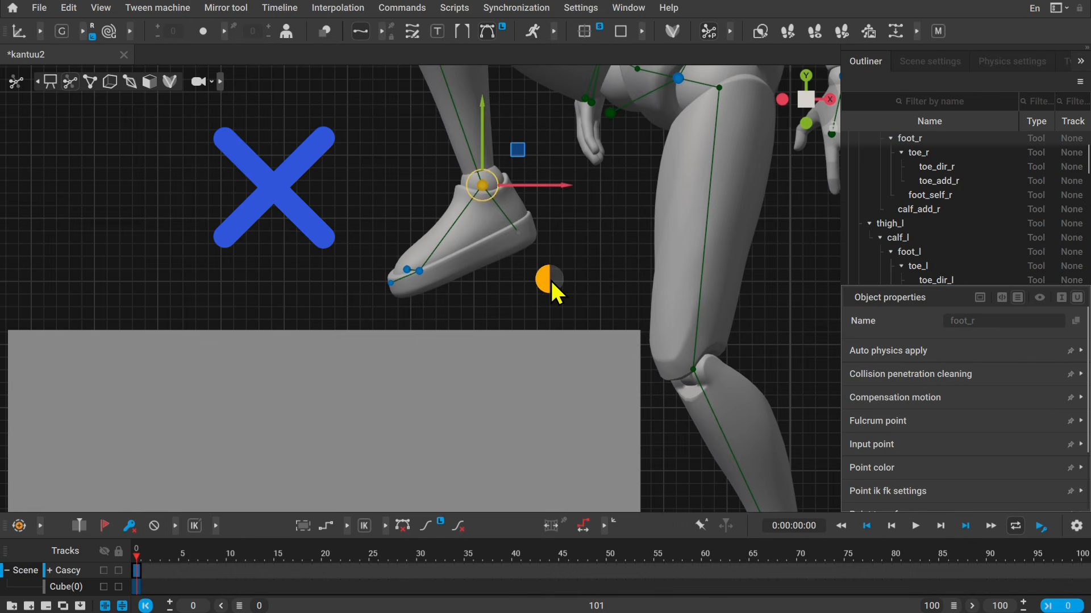
- Deactivate the raised foot's toe points and lower its ankle point toward the cube's top face
click(441, 312)
key(shift+z)
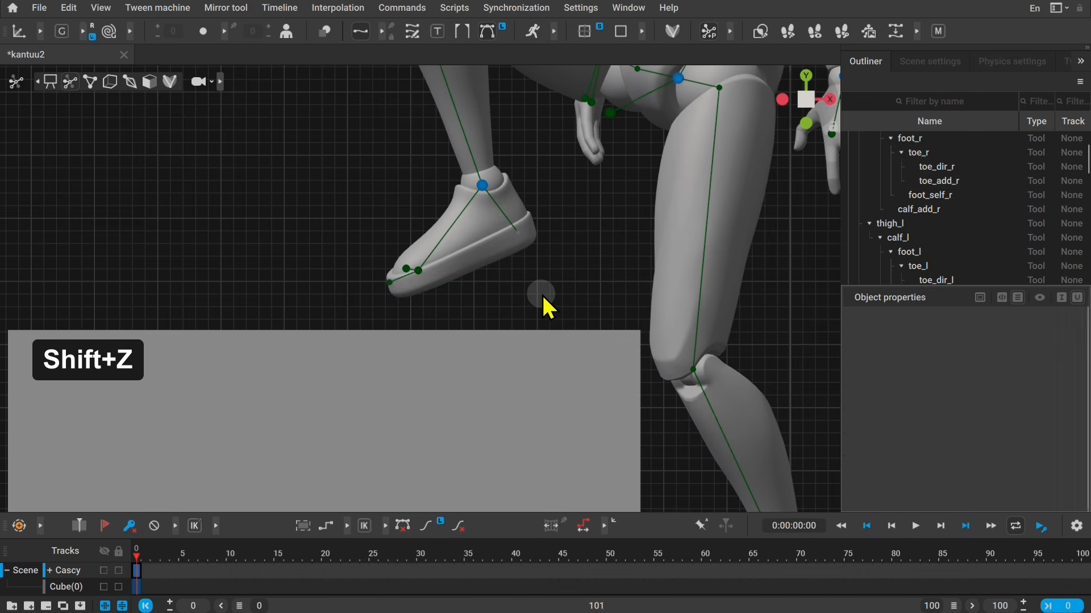
click(484, 187)
mouse_move(485, 191)
mouse_down()
mouse_move(489, 312)
mouse_move(477, 139)
mouse_move(476, 286)
mouse_up()
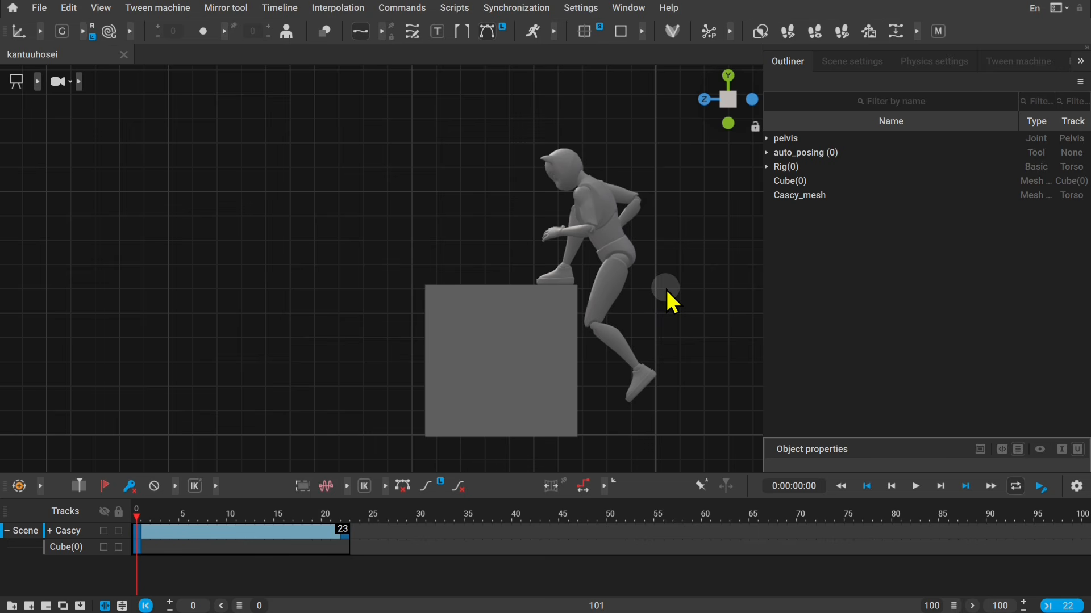
- Enable Auto Physics for the climbing animation and scrub to frame 13 to compare the foot contact on the cube
click(536, 35)
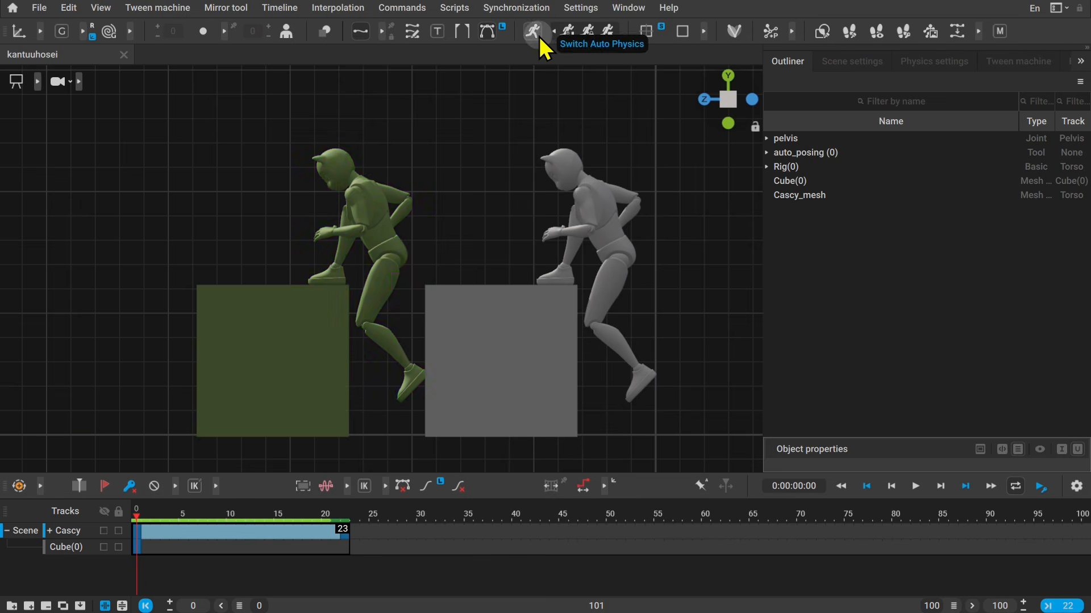
drag(139, 520, 266, 540)
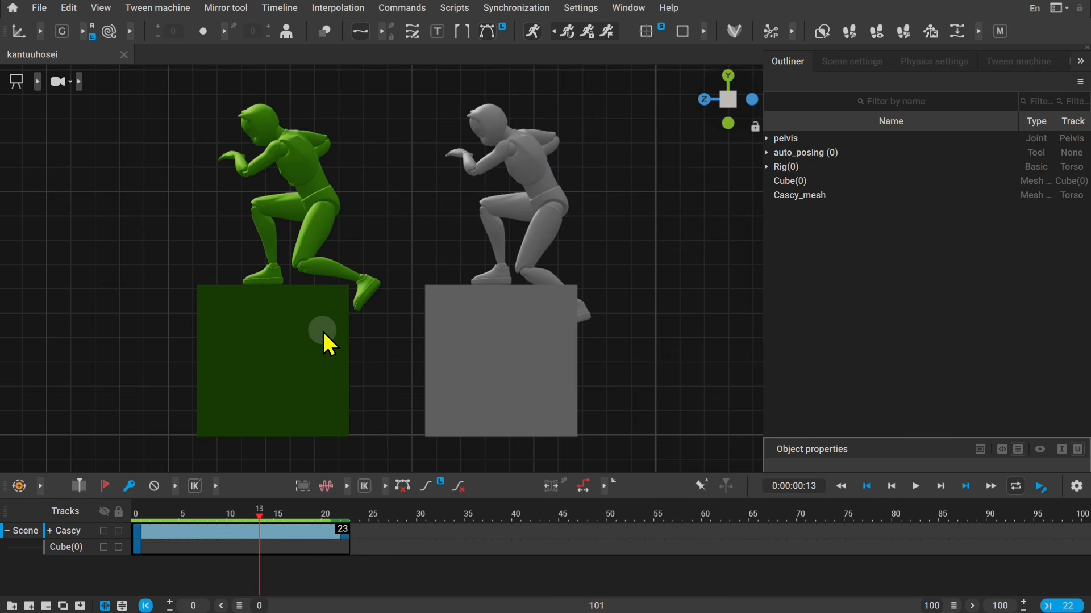
- Turn off Penetration cleaning in the AutoPhysics settings
click(933, 62)
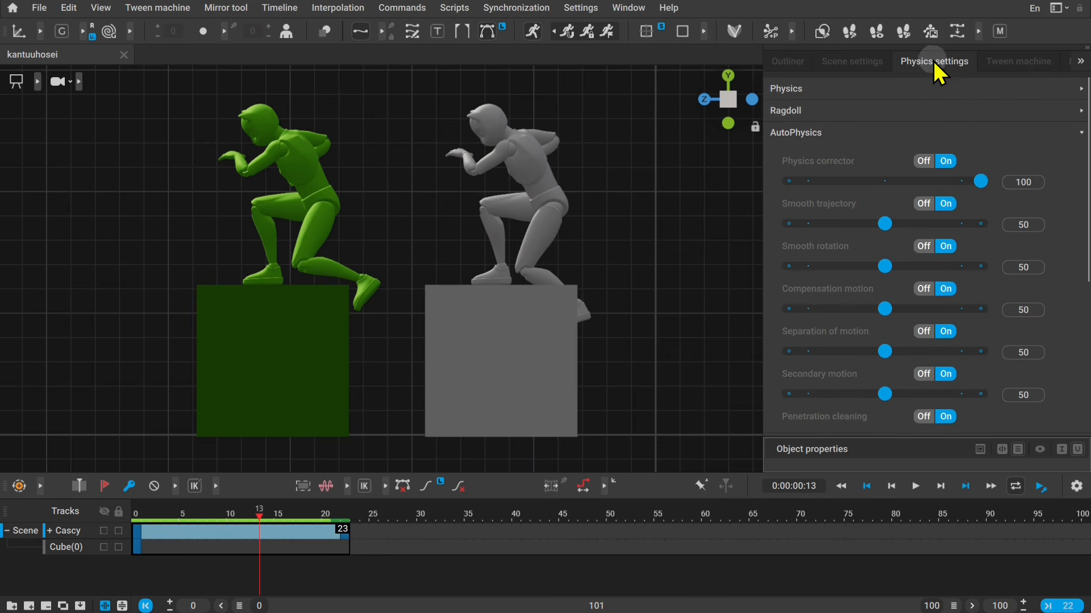
scroll(1056, 329, down, 3)
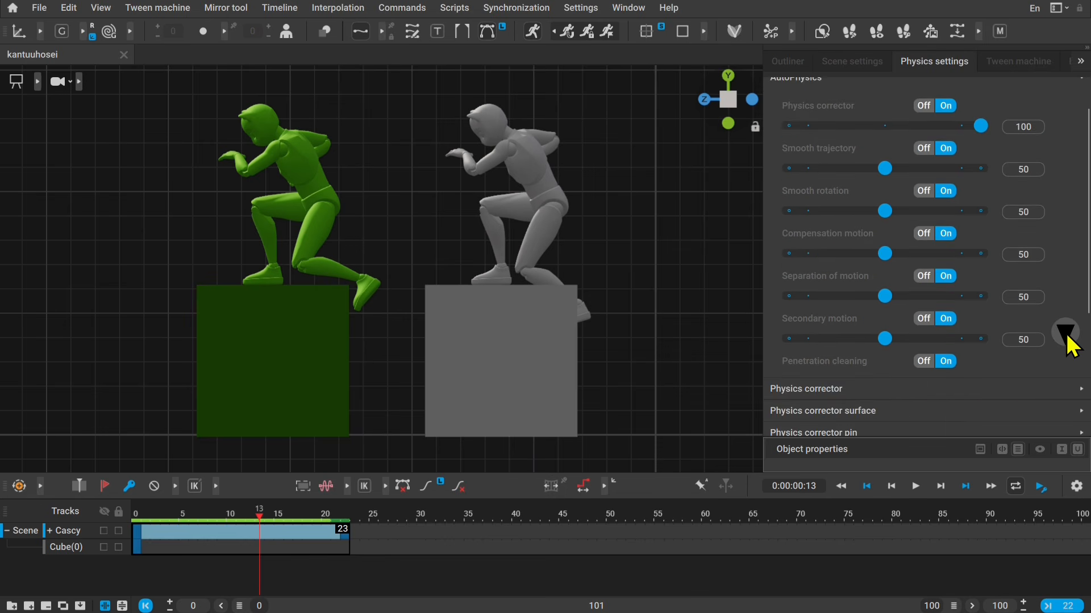
click(920, 335)
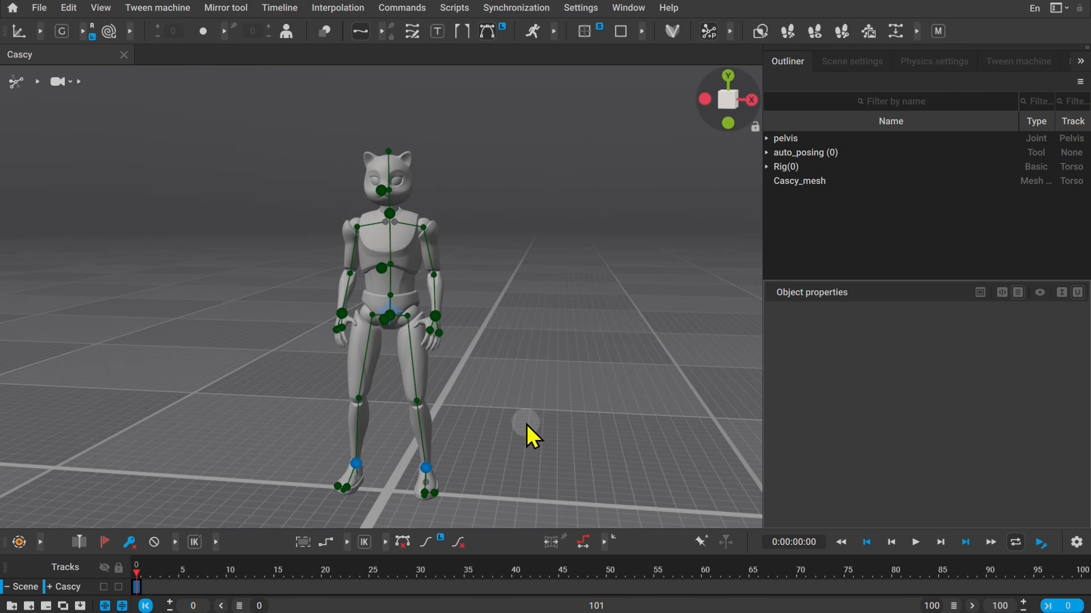
- Switch the interface language to Japanese and look through the translated File, View and Tween machine commands
click(1037, 11)
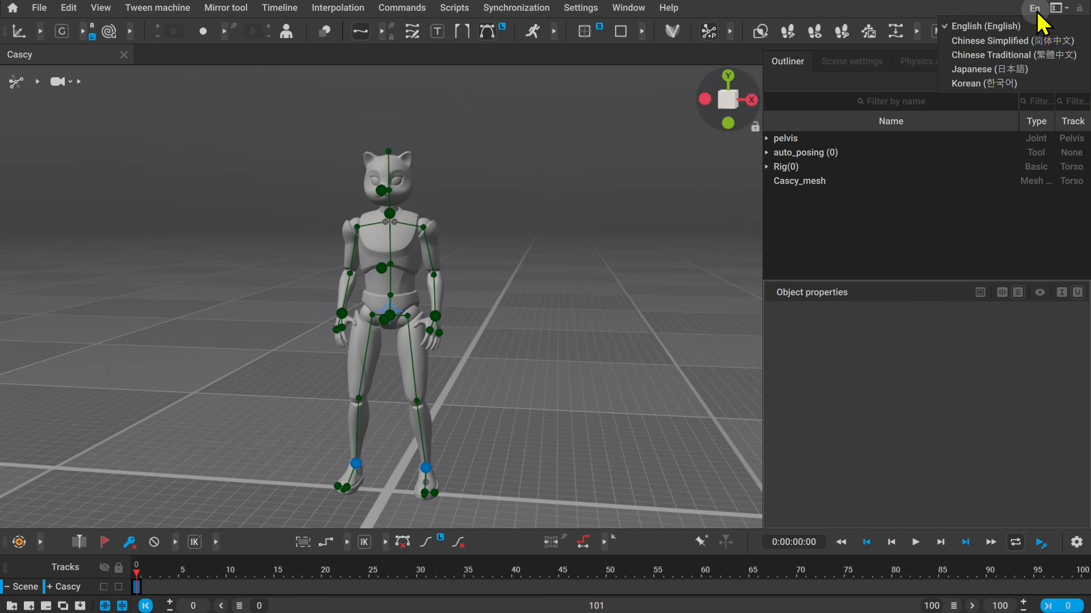
click(1037, 71)
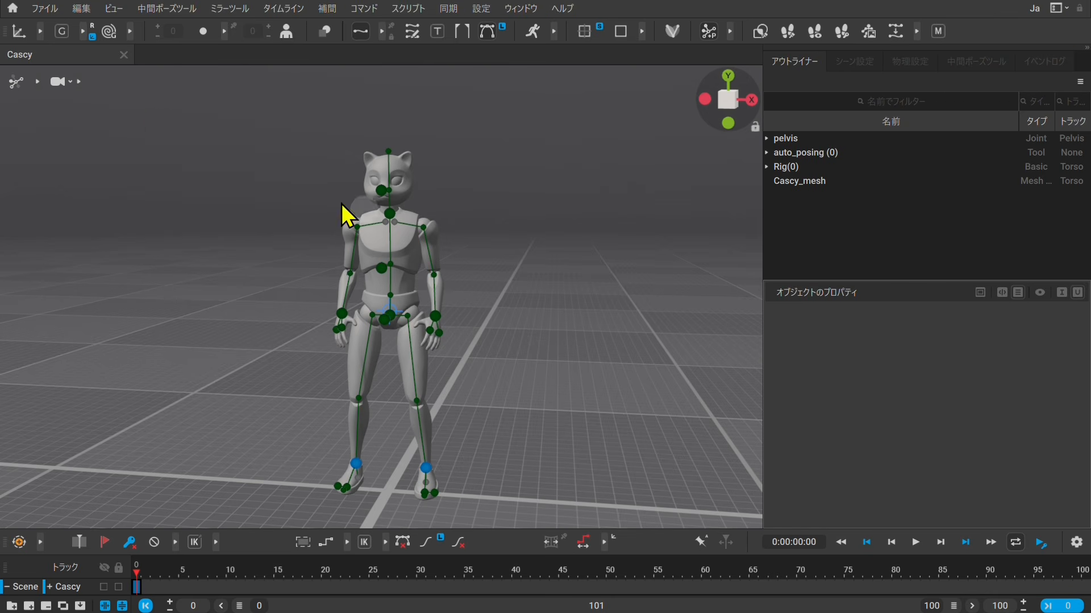
click(43, 13)
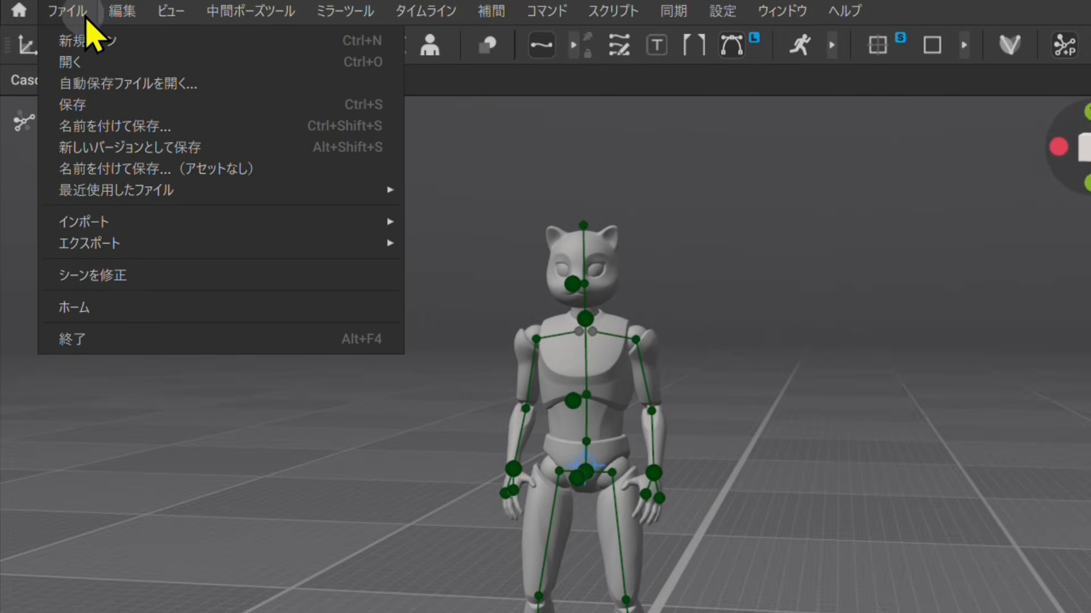
mouse_move(127, 20)
mouse_move(172, 22)
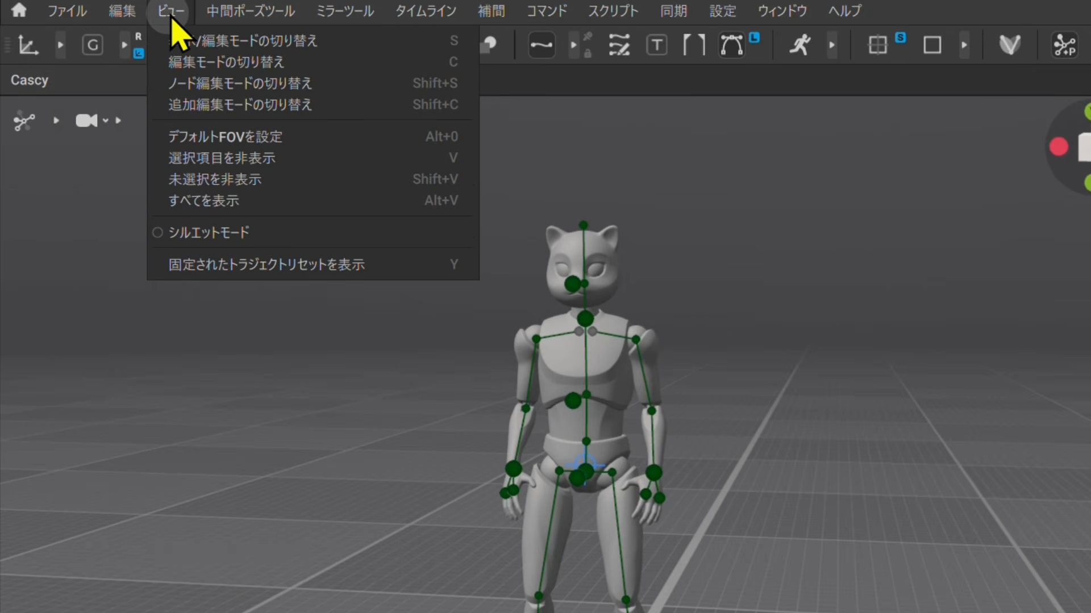
mouse_move(205, 19)
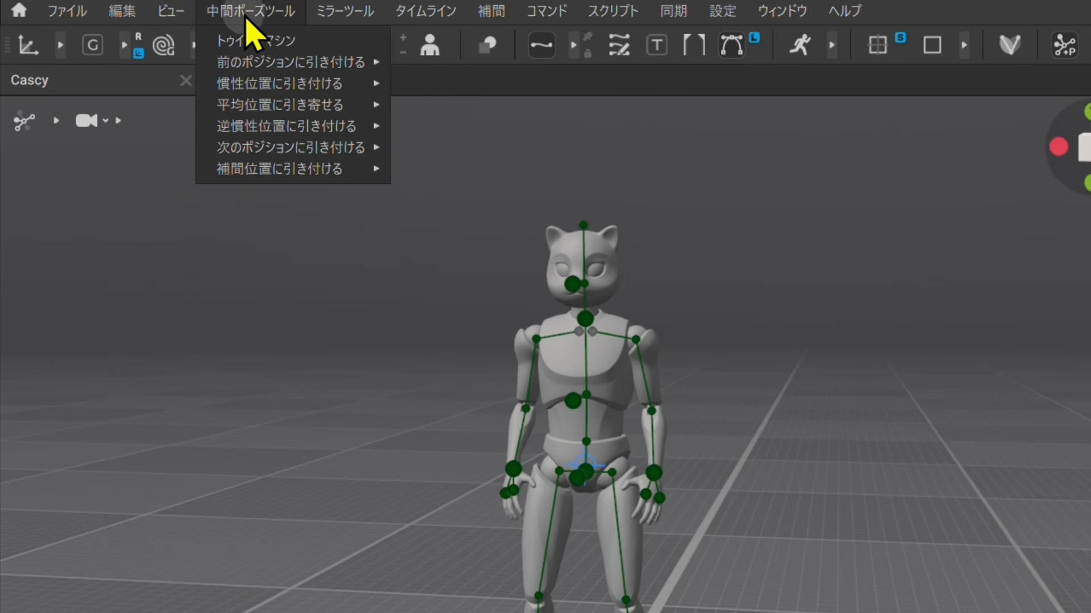
mouse_move(321, 31)
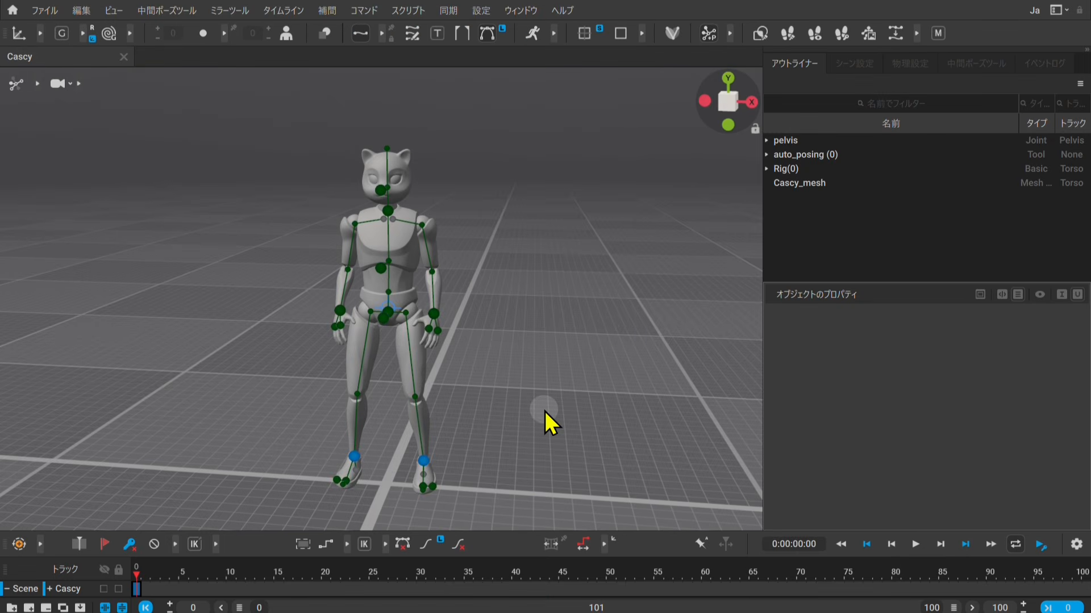
- Turn off the shaded floor surface so only the grid lines are drawn, and view the character from another angle
click(600, 33)
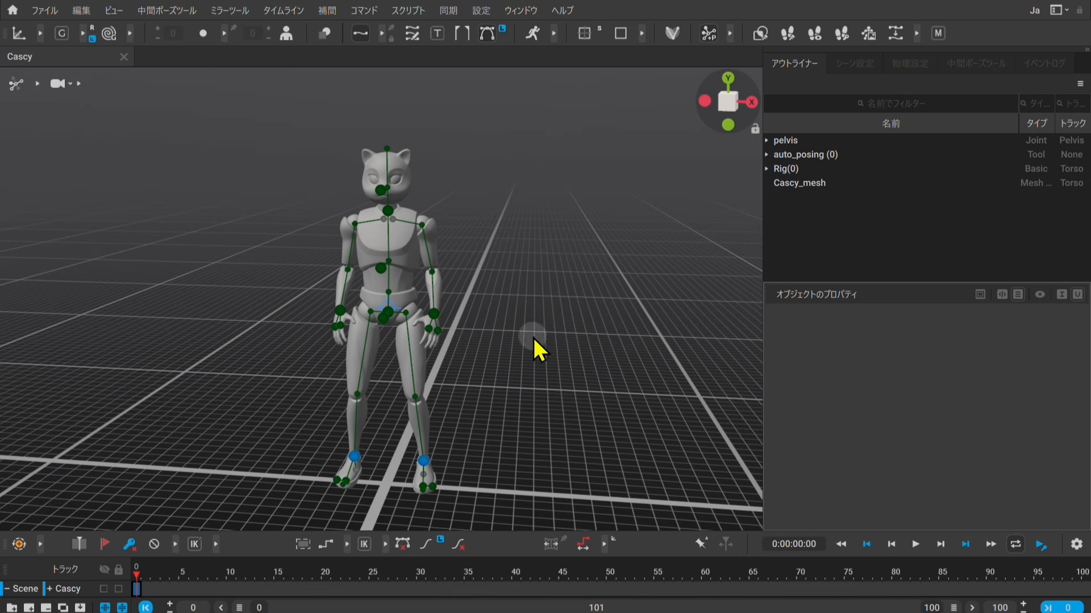
alt+drag(591, 323, 290, 301)
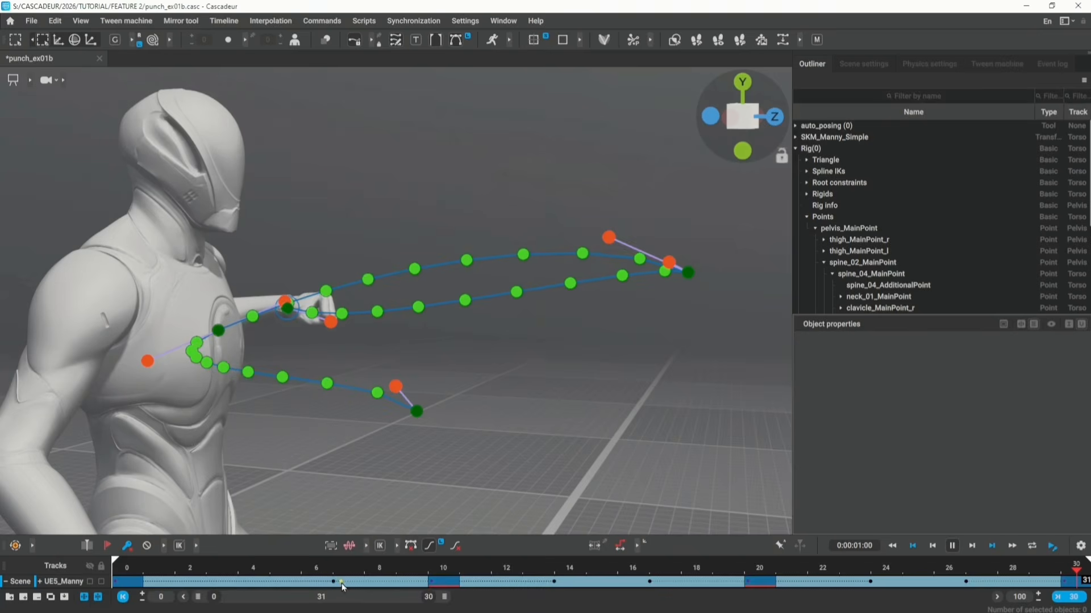
- Shift the punch animation's easing handles toward the second interval's start and the third interval's end, and return to frame 0
drag(554, 581, 491, 584)
drag(870, 581, 959, 584)
click(128, 568)
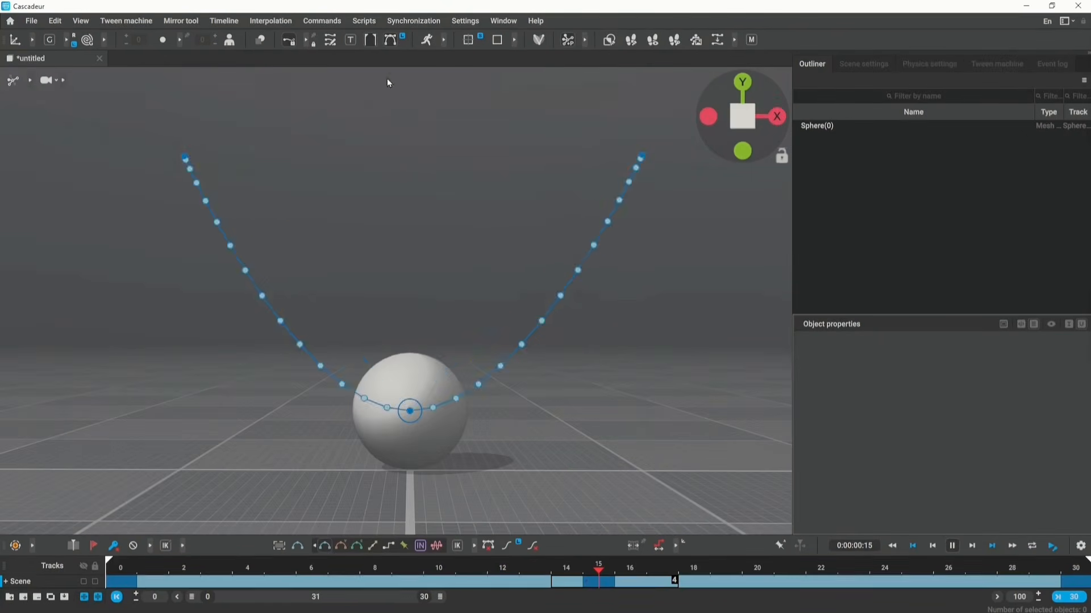
- Select the sphere trajectory's lowest point at frame 15 and raise its tangent handle to reshape the bounce
click(410, 411)
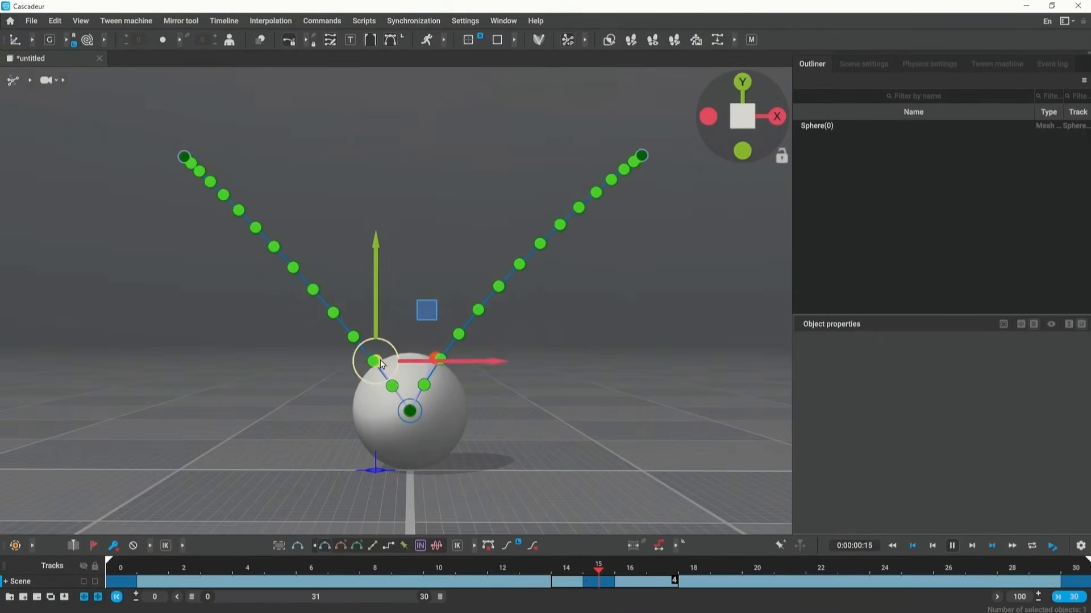
drag(435, 364, 437, 314)
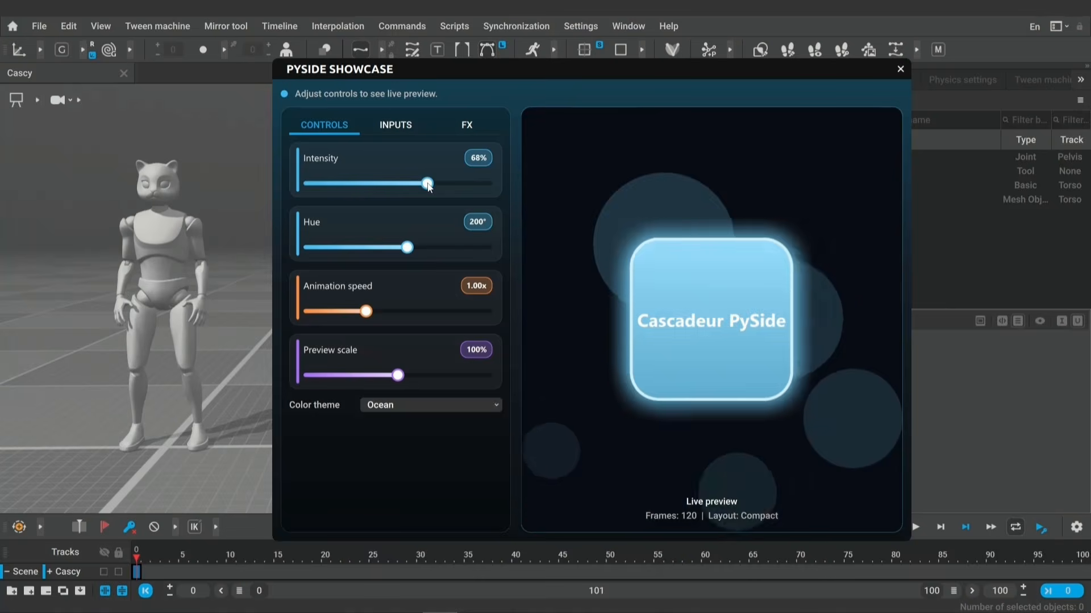
- Lower the Intensity, Hue and Preview scale and raise the Animation speed in the PySide showcase
drag(427, 184, 396, 184)
mouse_move(407, 248)
mouse_down()
mouse_move(348, 250)
mouse_move(448, 248)
mouse_move(404, 249)
mouse_up()
drag(366, 311, 397, 311)
drag(396, 373, 363, 382)
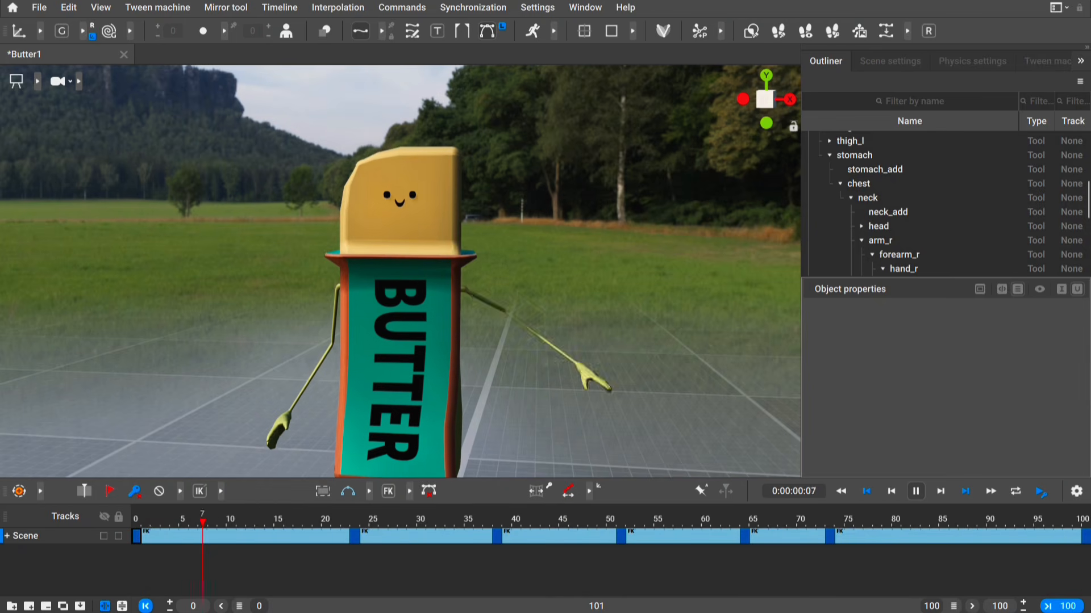